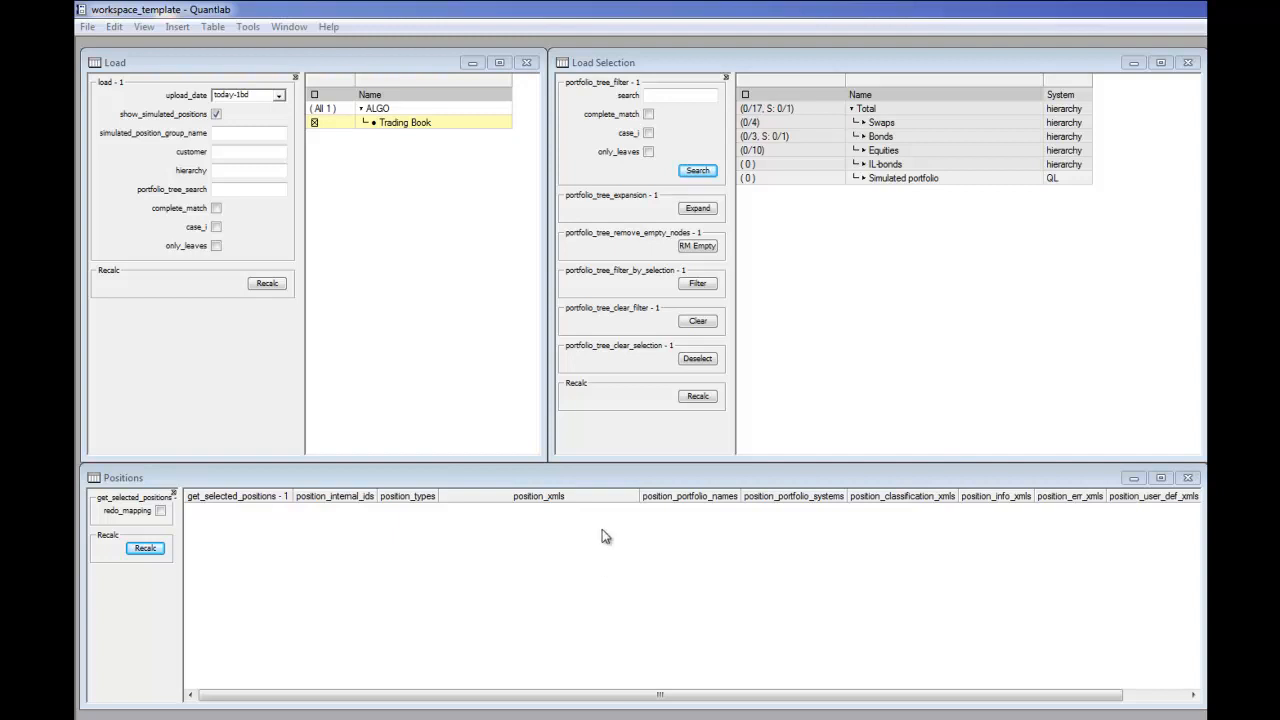
pyautogui.click(427, 301)
pyautogui.click(847, 298)
pyautogui.click(477, 287)
pyautogui.click(815, 286)
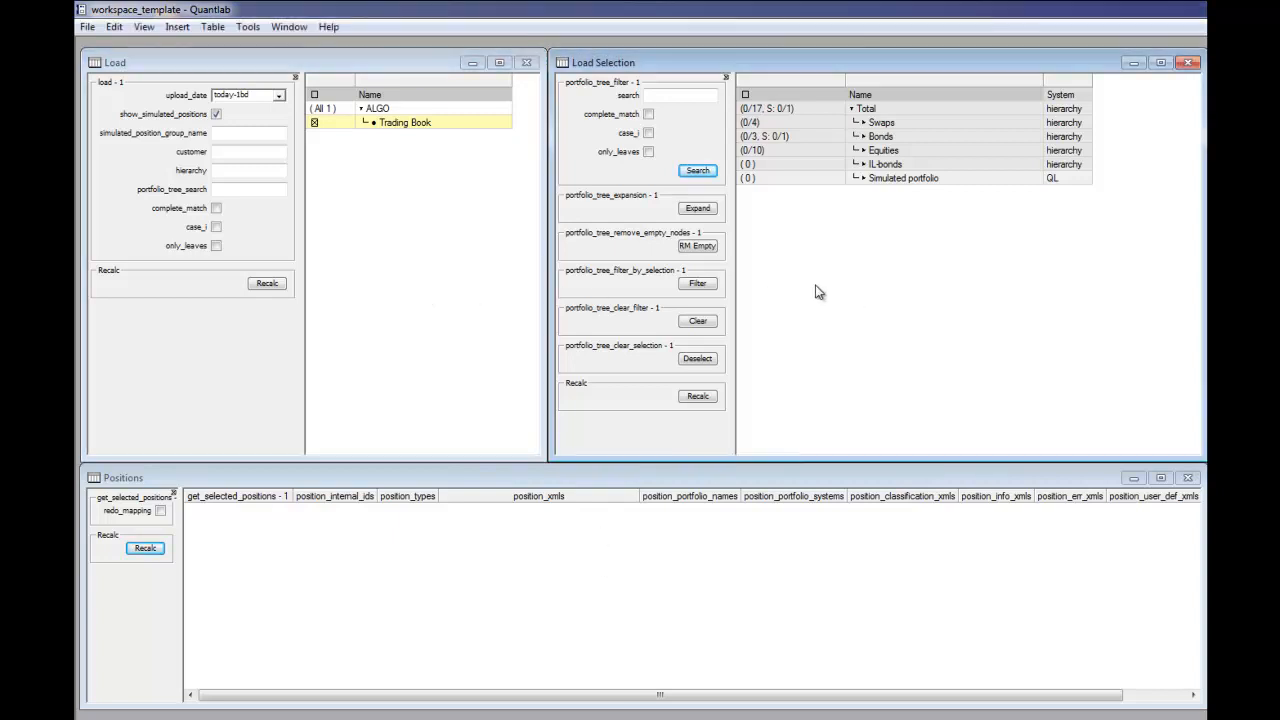
pyautogui.click(420, 323)
pyautogui.click(331, 124)
pyautogui.click(330, 125)
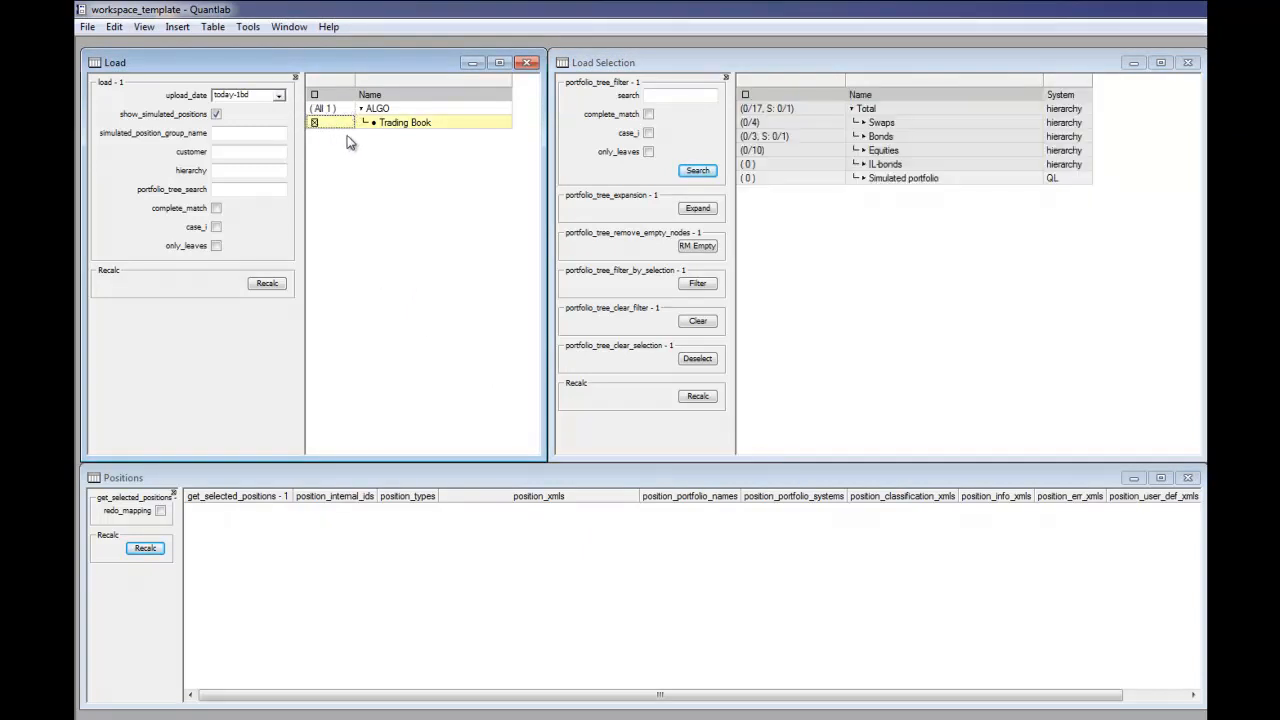
pyautogui.click(884, 234)
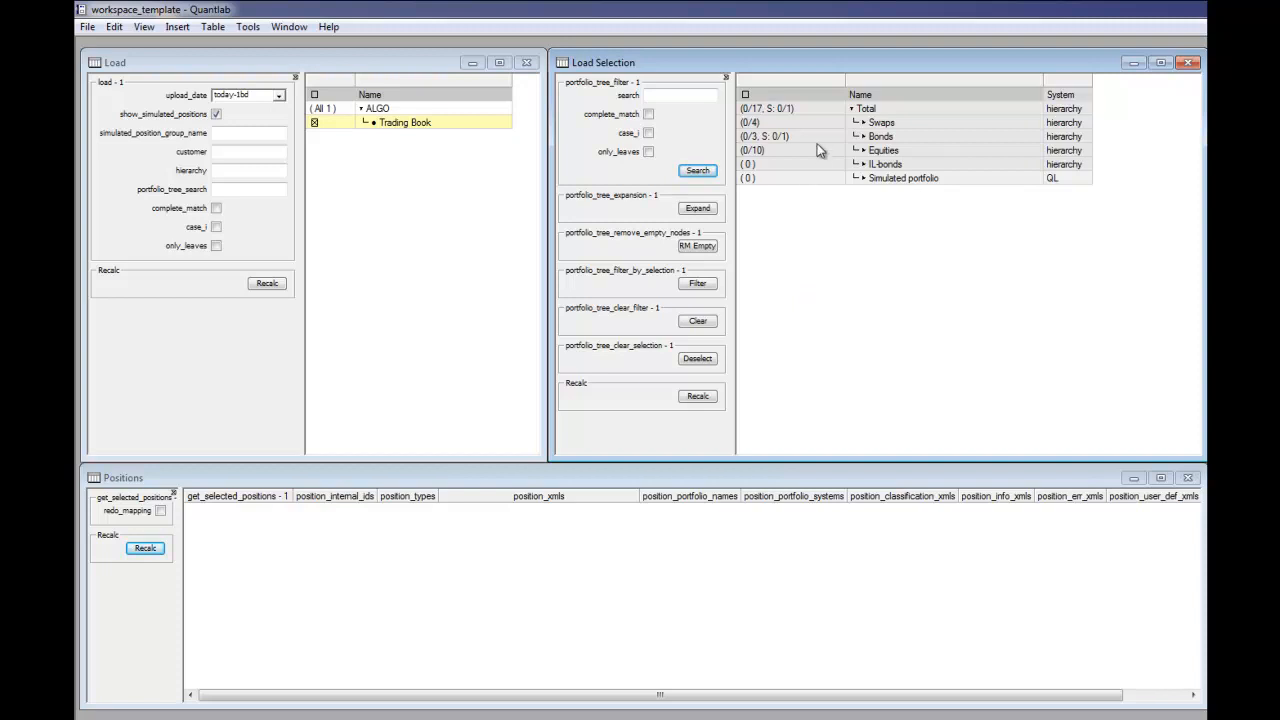
# Step: Try selecting every position under Total, including Swaps, and clear the selection again
pyautogui.click(768, 108)
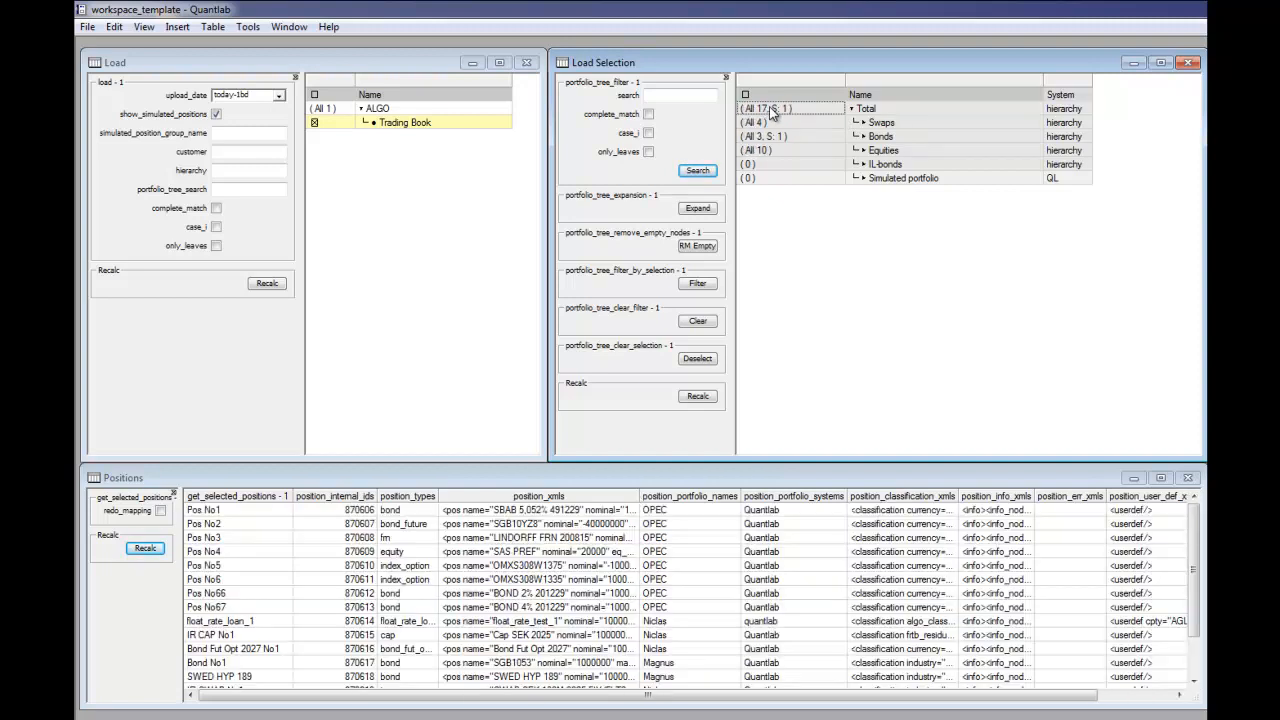
pyautogui.click(762, 123)
pyautogui.click(763, 108)
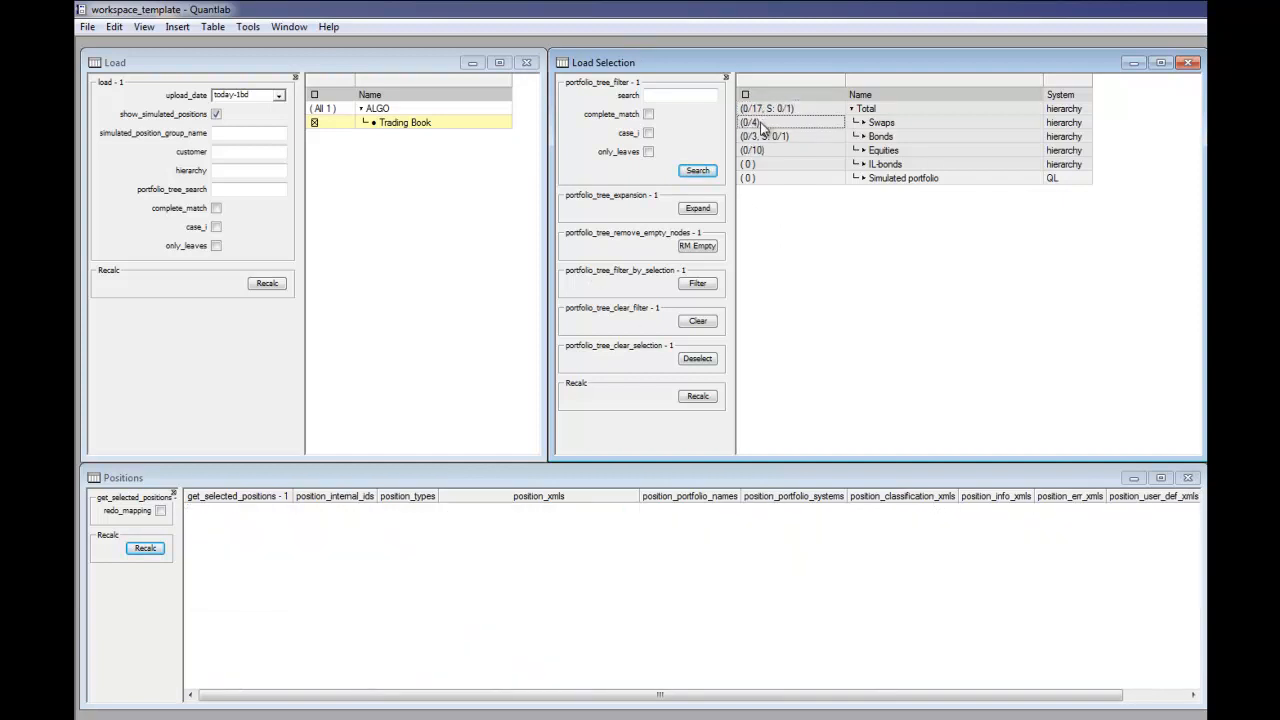
# Step: Expand the Swaps node in the portfolio tree and select all positions of its sub-portfolio
pyautogui.click(865, 123)
pyautogui.click(863, 123)
pyautogui.click(805, 136)
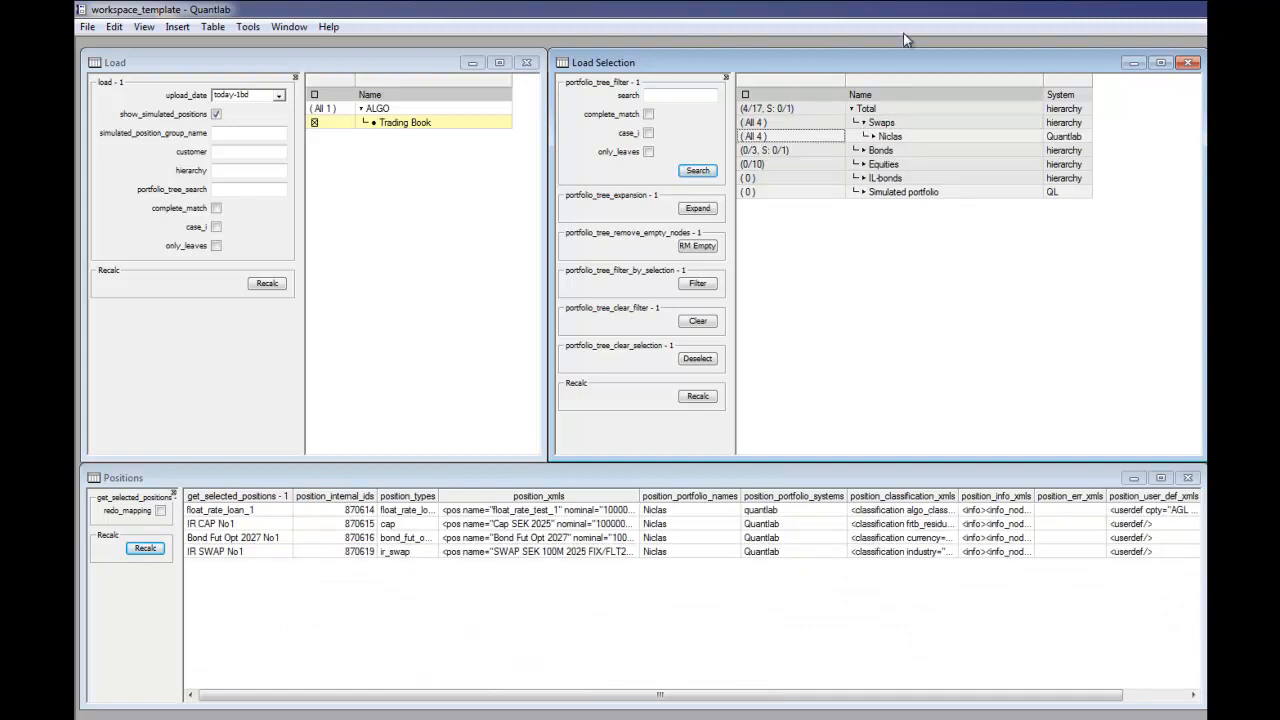
# Step: Expand Bonds and its sub-portfolio down to the individual positions and select them all
pyautogui.click(866, 150)
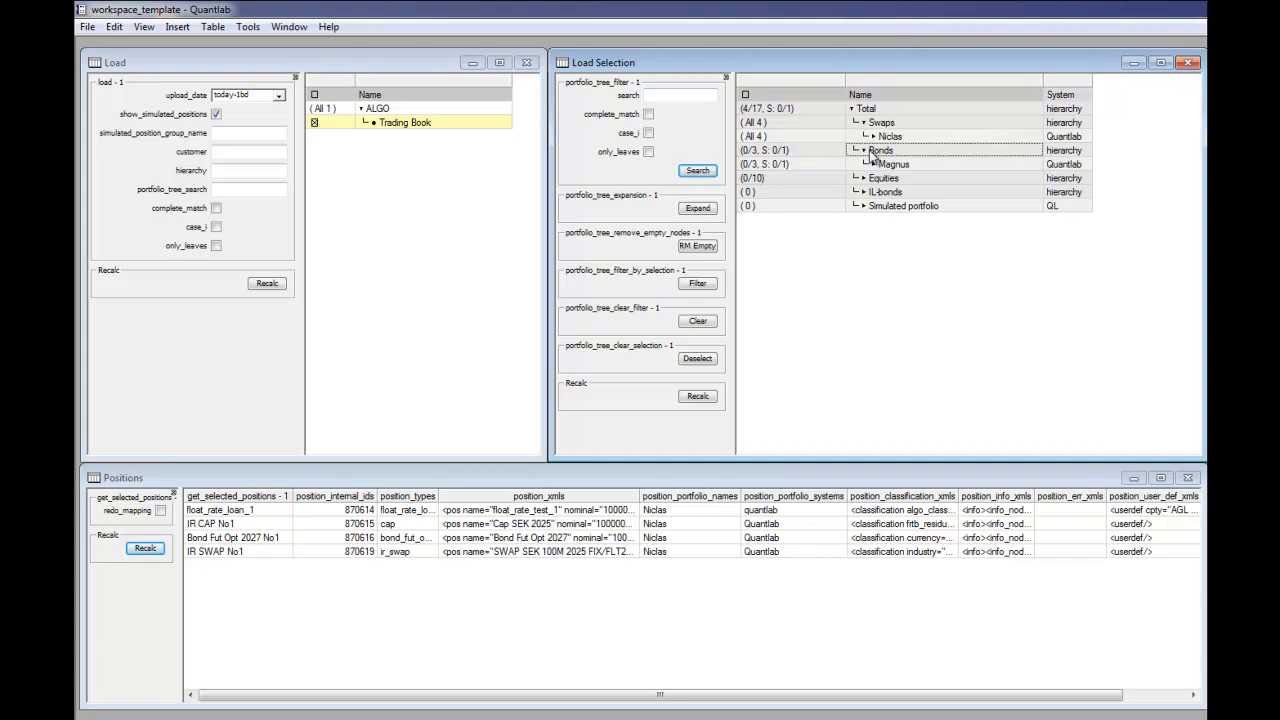
pyautogui.click(874, 164)
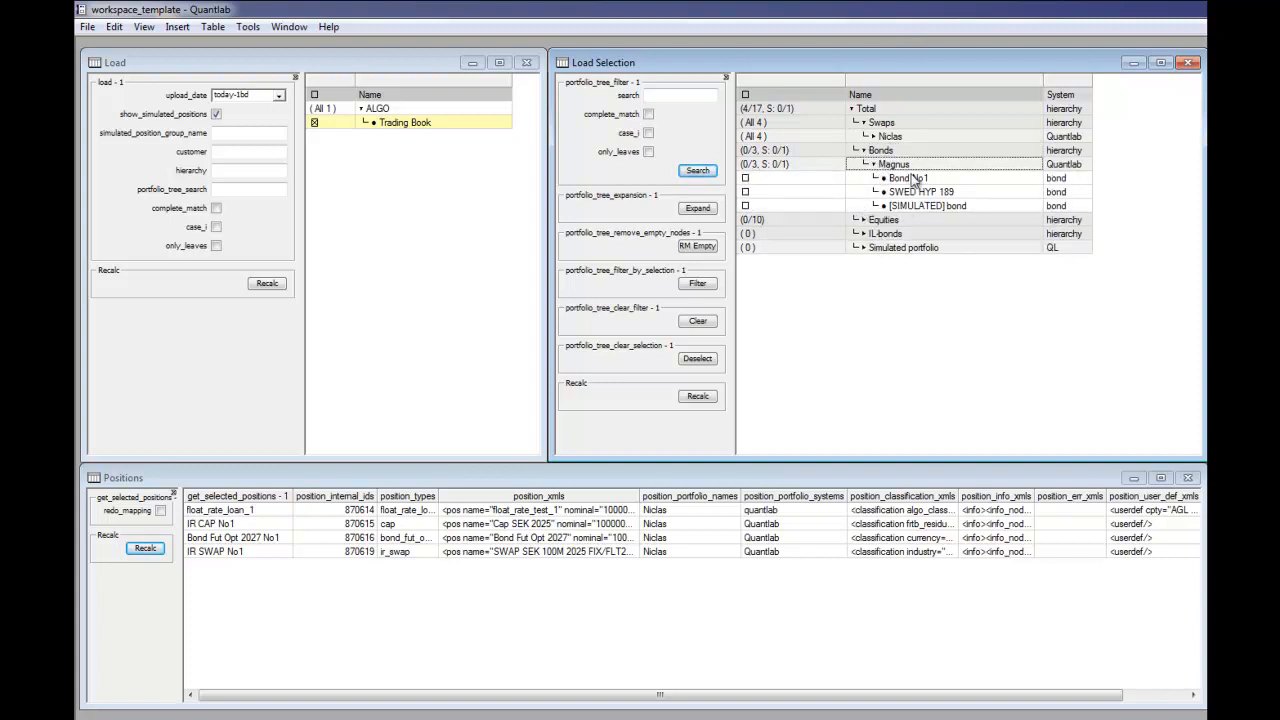
pyautogui.click(800, 167)
pyautogui.click(800, 167)
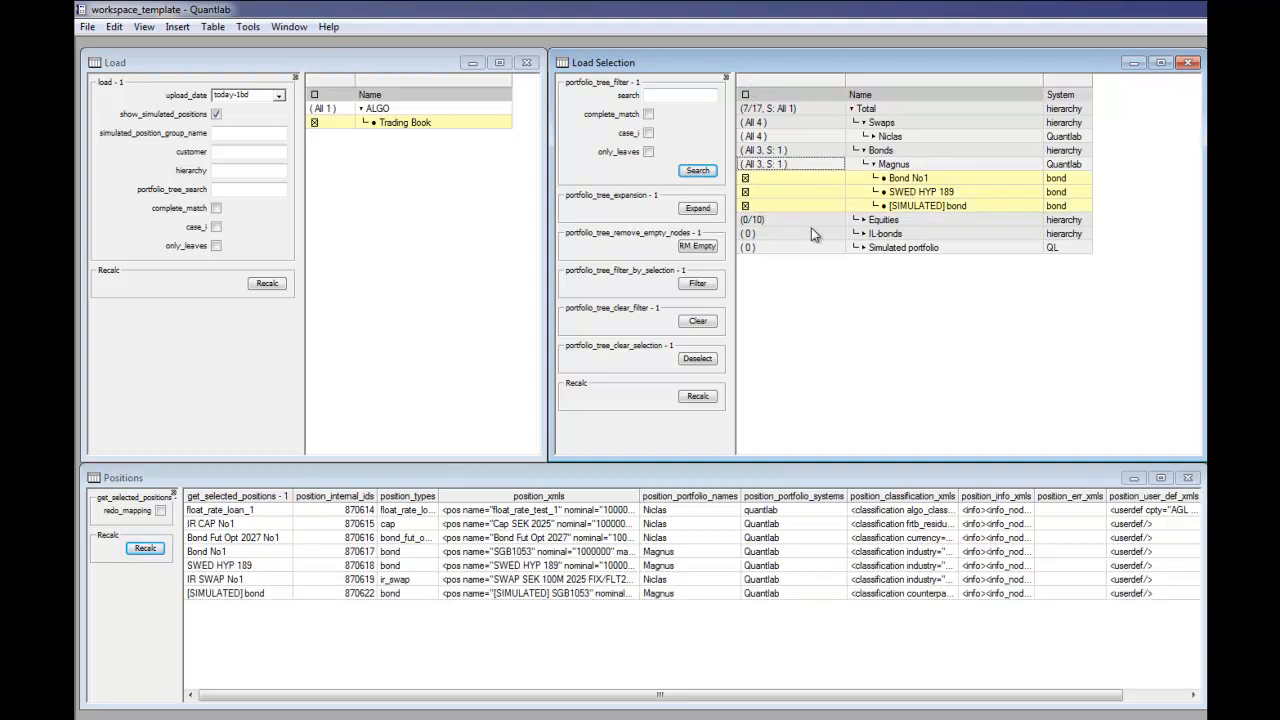
# Step: Deselect the SWED HYP 189 and [SIMULATED] bond positions under Bonds
pyautogui.click(772, 195)
pyautogui.click(774, 194)
pyautogui.click(775, 203)
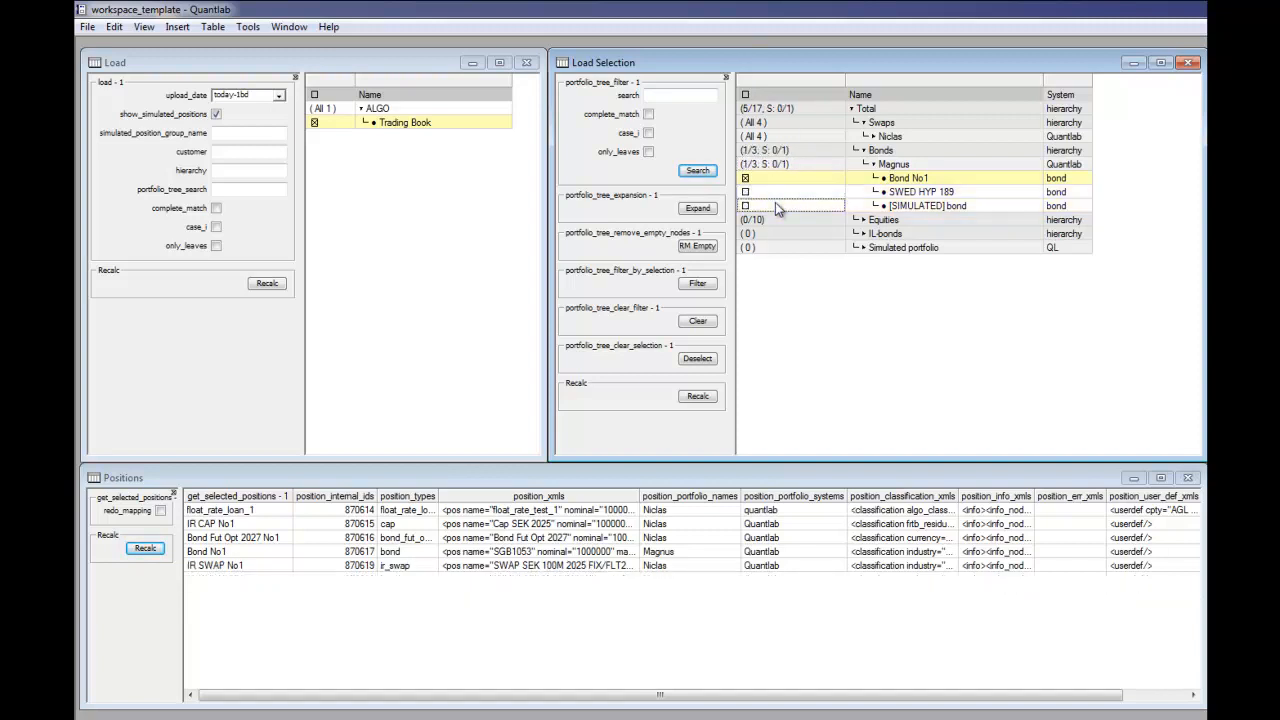
# Step: Select all positions under Total, then deselect SWED HYP 189 and Bond No1
pyautogui.click(771, 179)
pyautogui.click(771, 179)
pyautogui.click(781, 135)
pyautogui.click(781, 135)
pyautogui.click(779, 109)
pyautogui.click(771, 195)
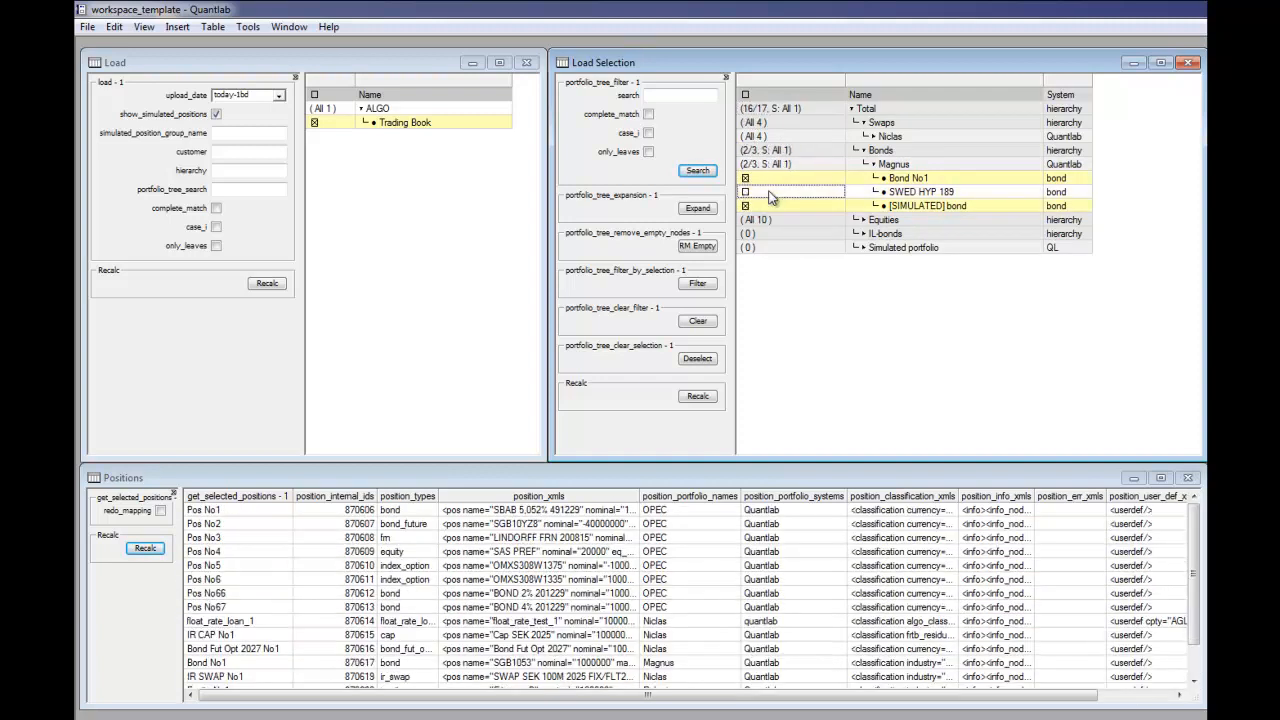
pyautogui.click(778, 179)
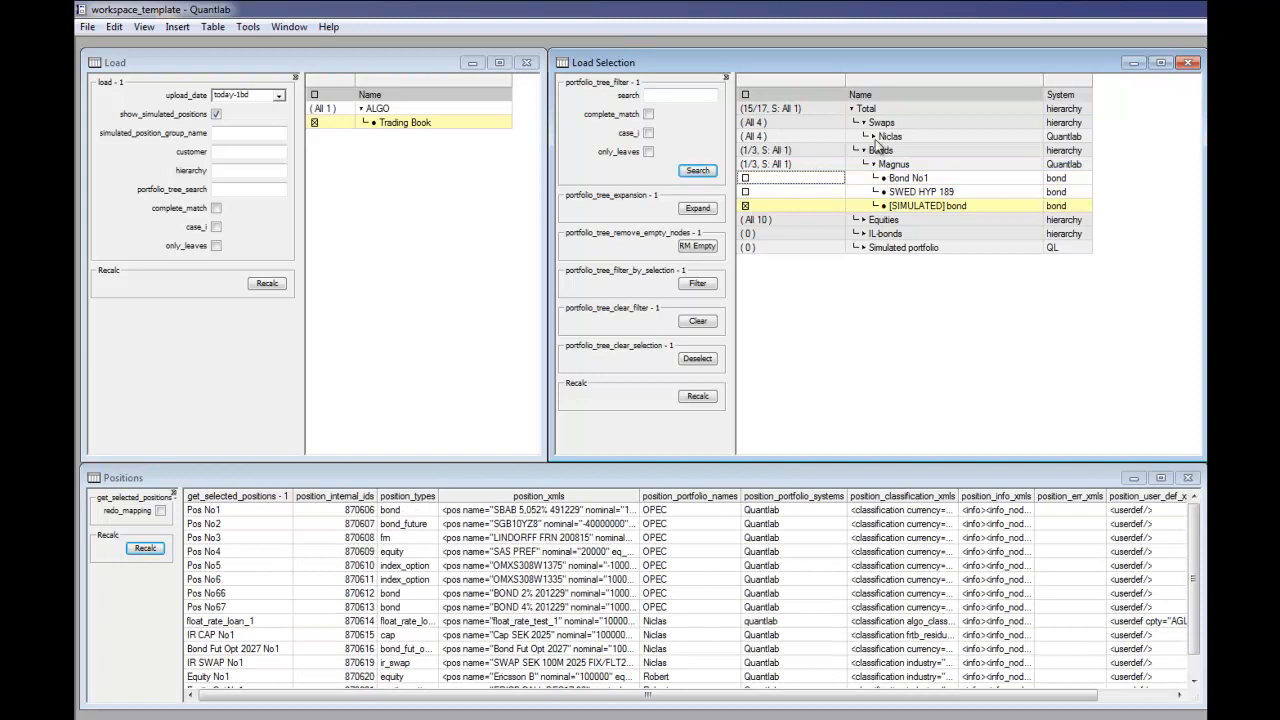
# Step: Expand the Swaps sub-portfolio and deselect IR CAP No1, Bond Fut Opt 2027 No1 and IR SWAP No1
pyautogui.click(874, 136)
pyautogui.click(815, 165)
pyautogui.click(815, 178)
pyautogui.click(815, 192)
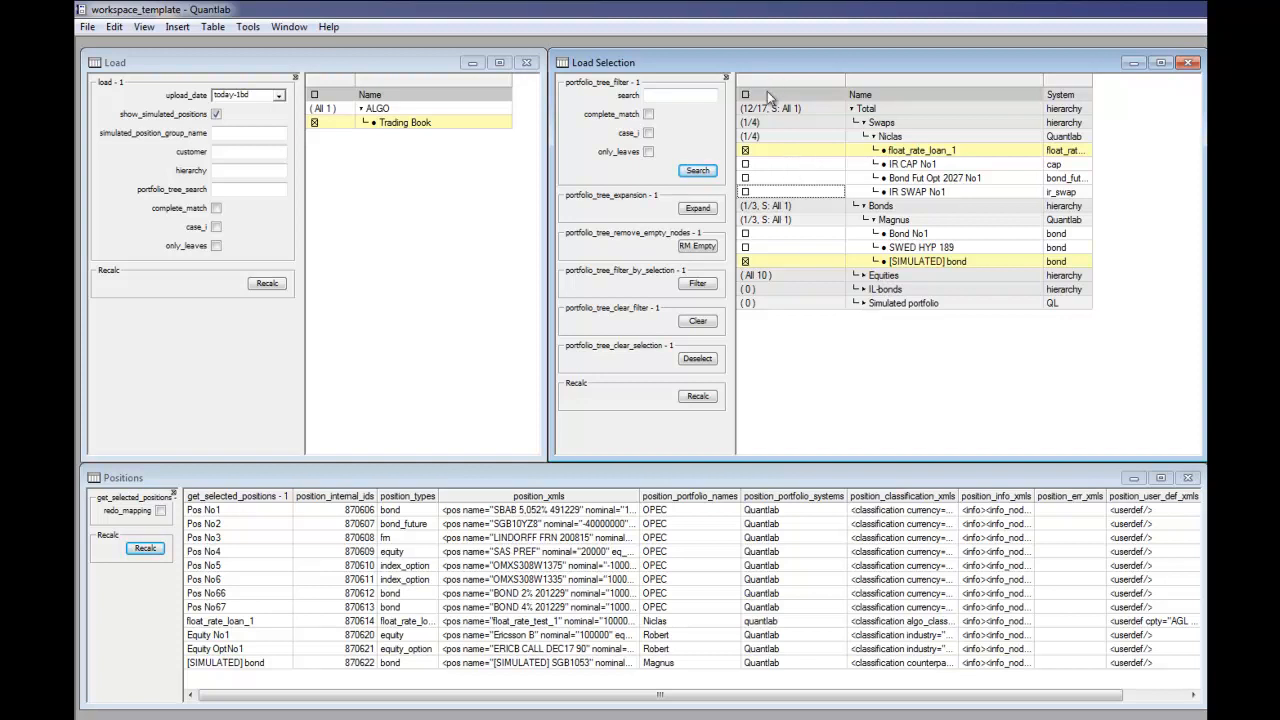
# Step: Clear the current tree filter and filter the portfolio tree by the search text "bond"
pyautogui.click(700, 170)
pyautogui.click(691, 322)
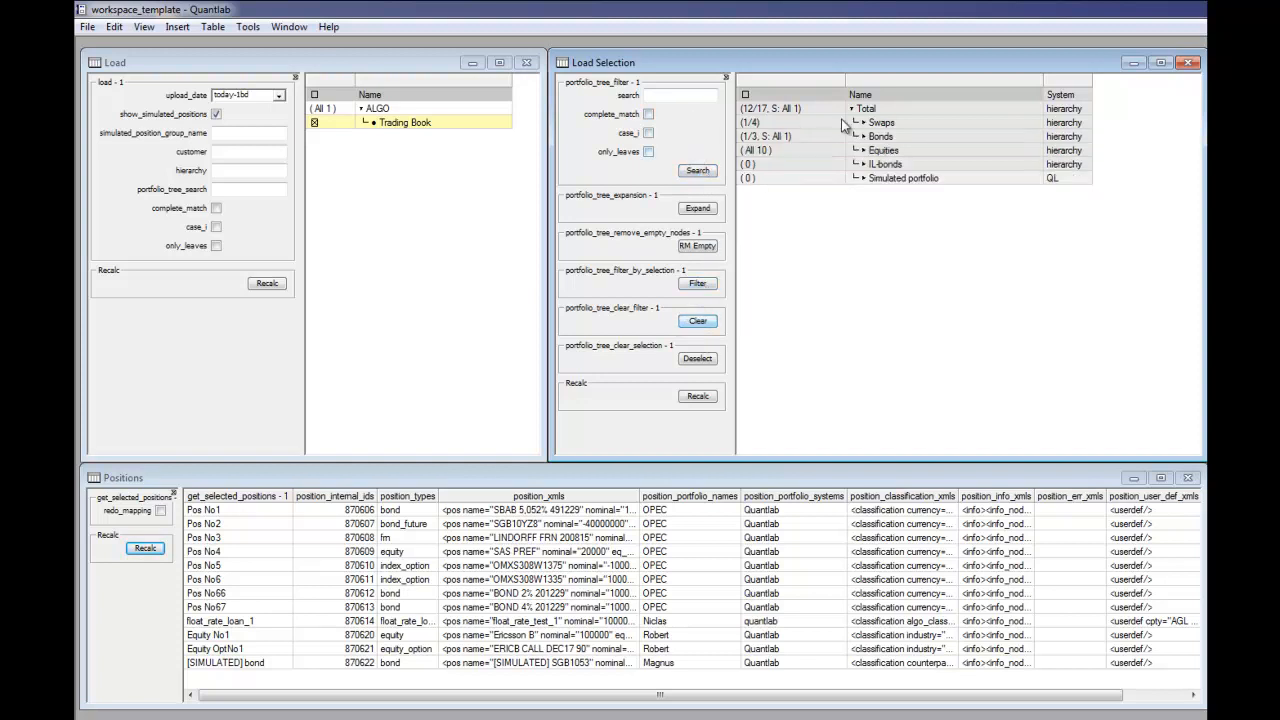
pyautogui.click(663, 98)
pyautogui.click(697, 169)
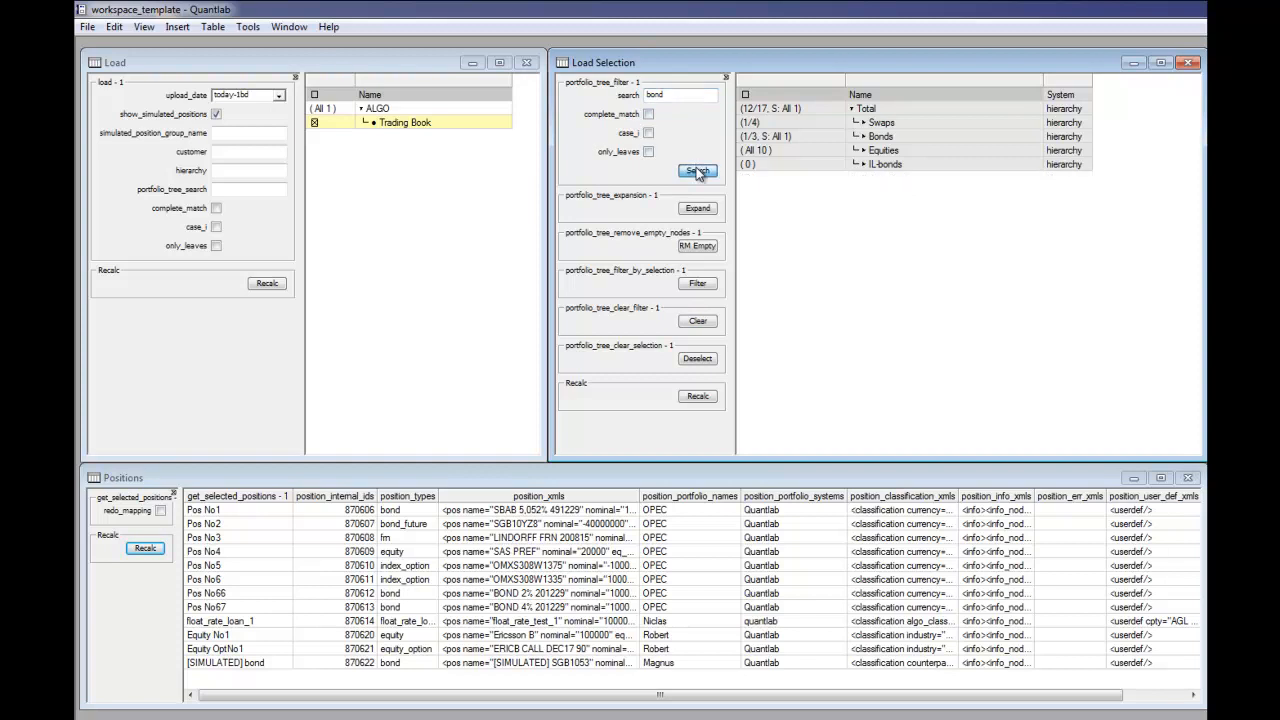
# Step: Expand the filtered portfolio tree level by level down to the individual positions
pyautogui.click(698, 209)
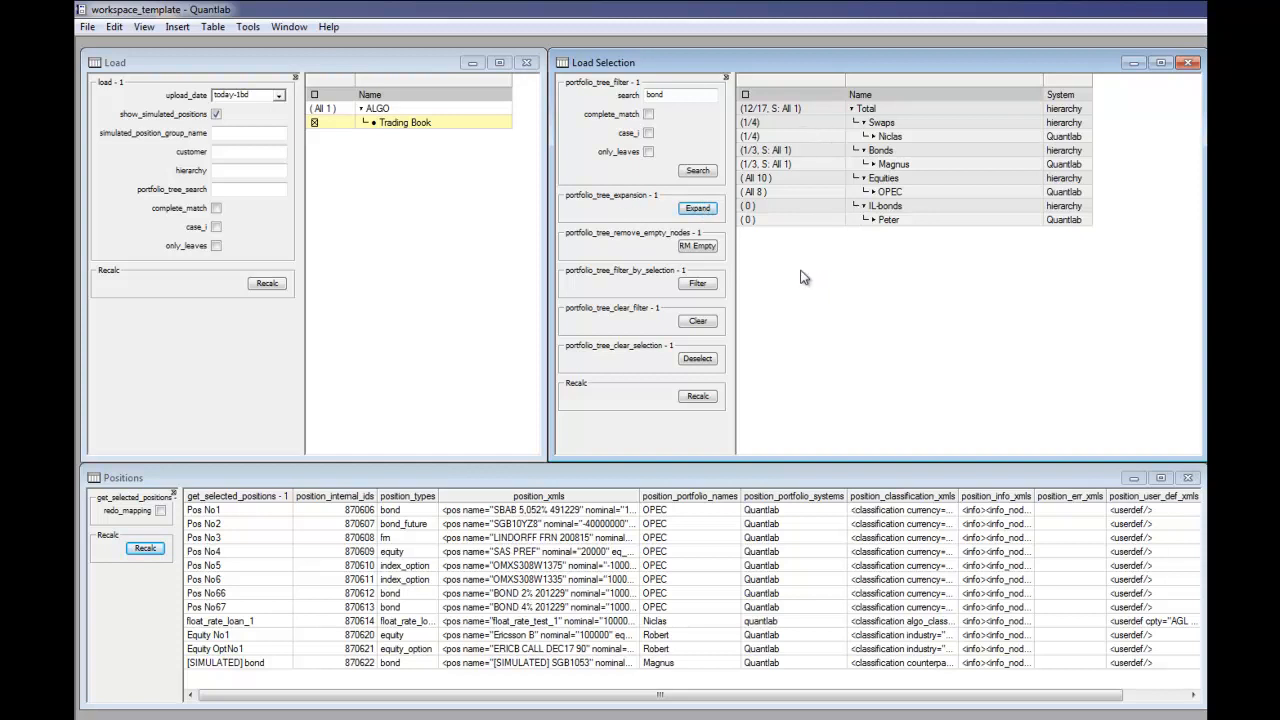
pyautogui.click(698, 210)
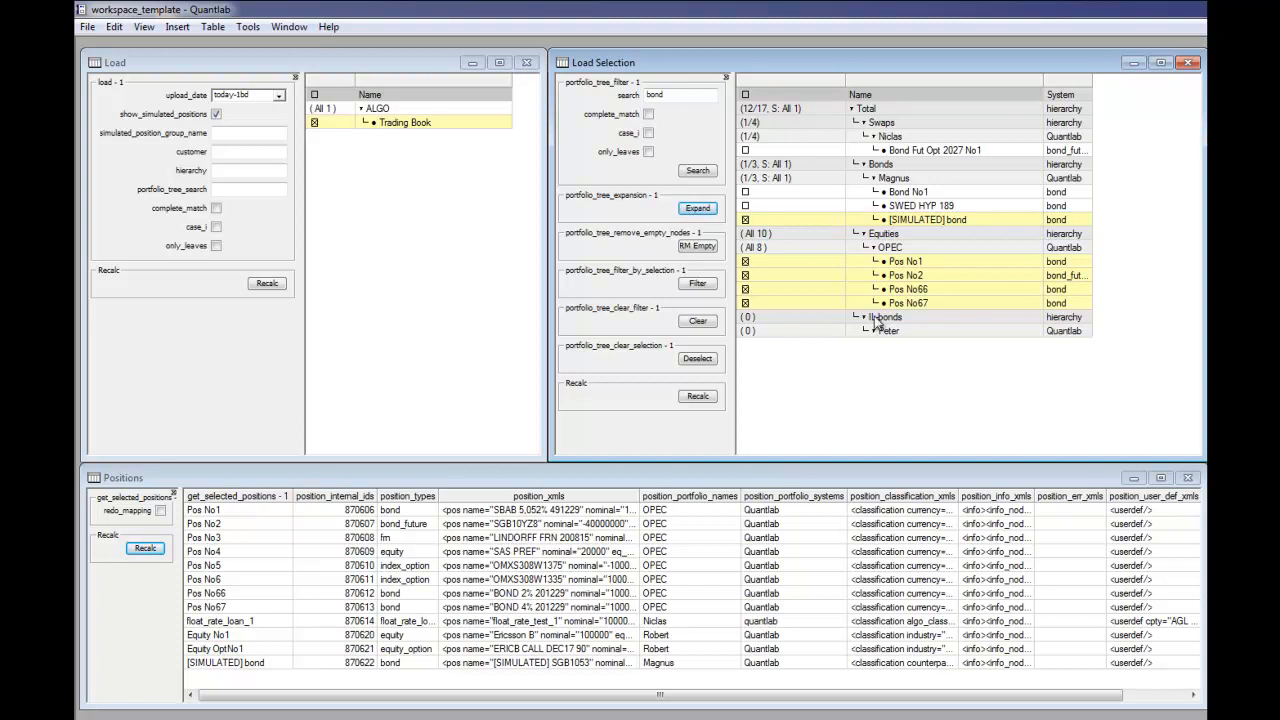
pyautogui.click(701, 212)
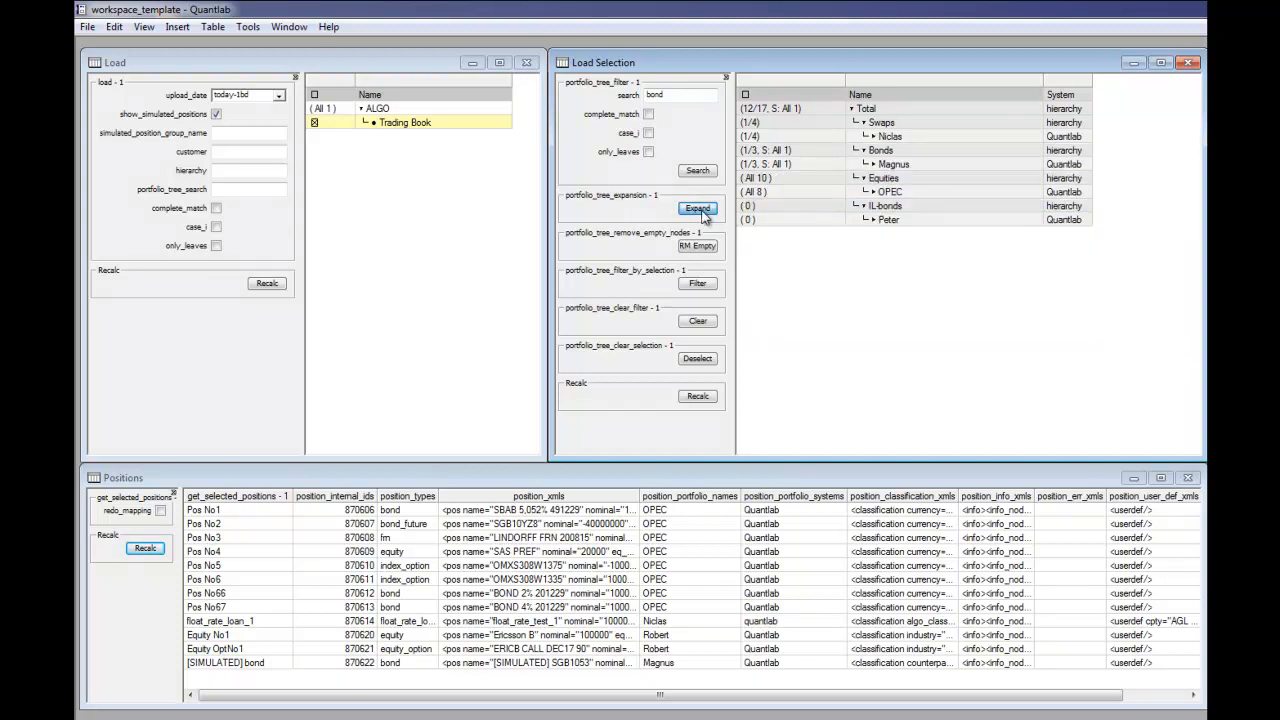
pyautogui.click(701, 212)
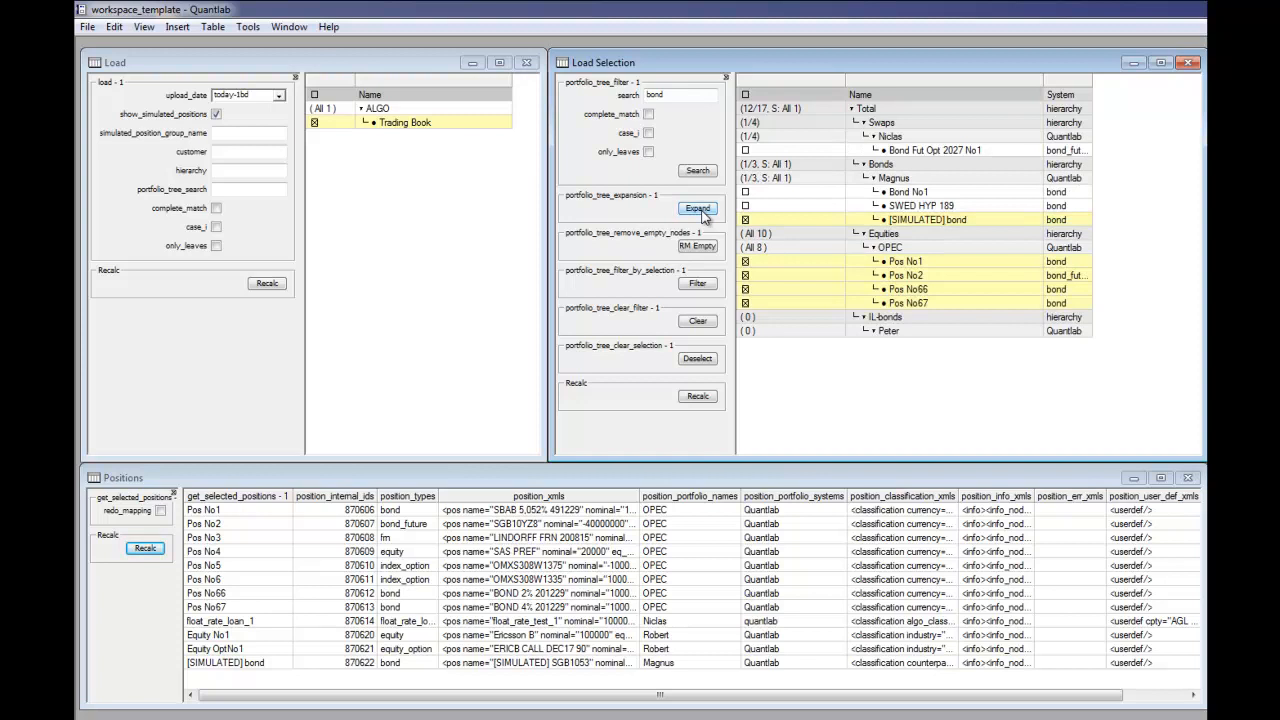
pyautogui.click(701, 212)
pyautogui.click(701, 212)
# Step: Widen the System column and repeat the "bond" search with complete_match enabled
pyautogui.moveTo(1092, 84); pyautogui.dragTo(1120, 84)
pyautogui.click(648, 114)
pyautogui.click(697, 170)
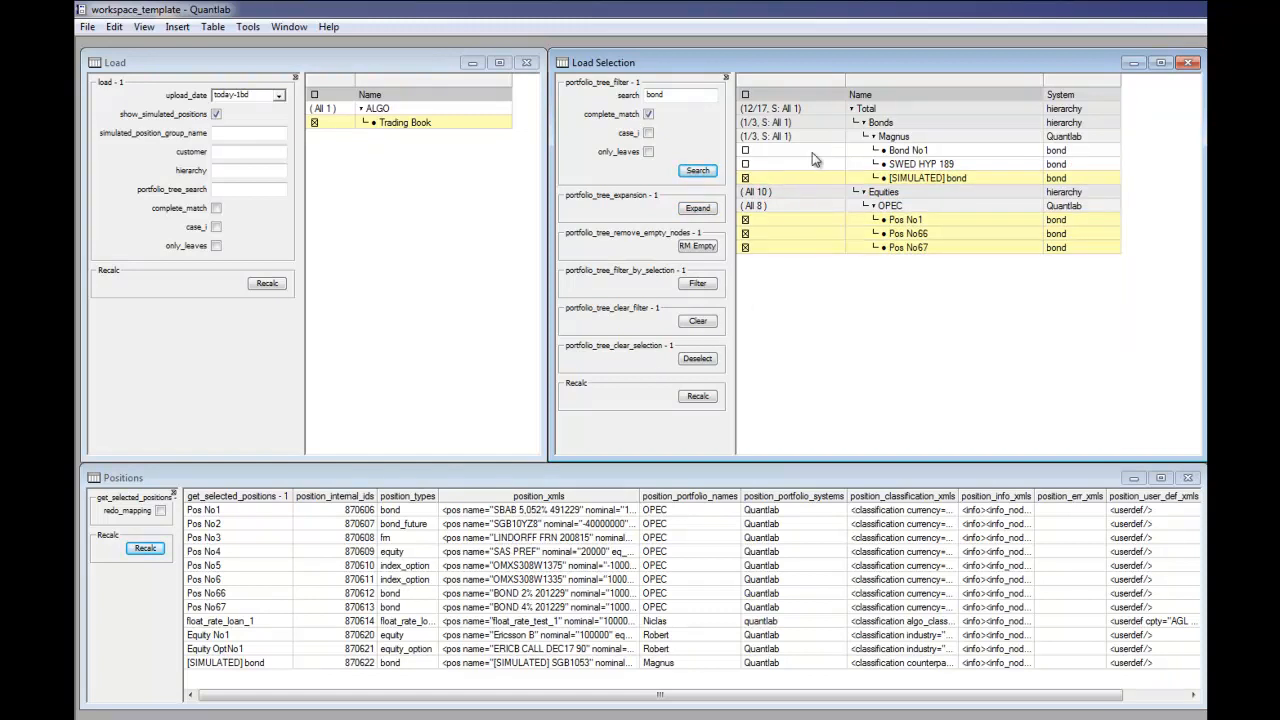
# Step: Deselect all positions and clear the portfolio tree filter
pyautogui.click(698, 359)
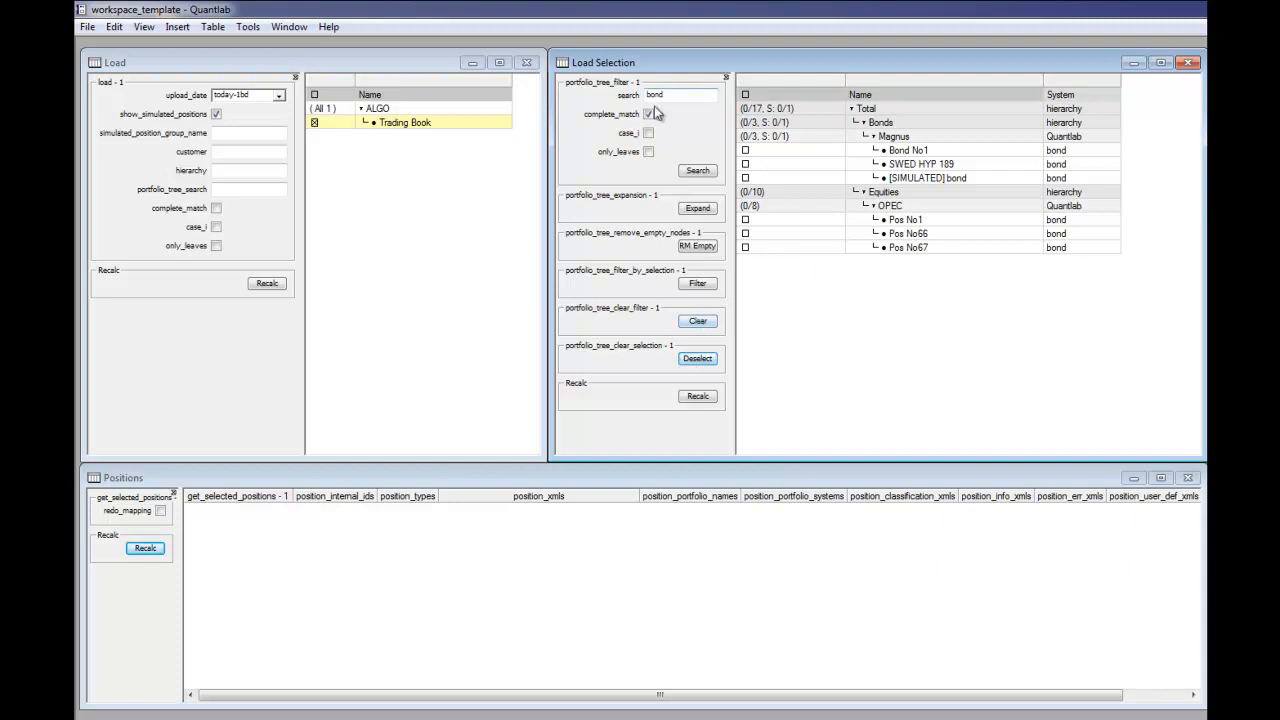
pyautogui.click(698, 321)
# Step: Search the portfolio tree for OPEC, expand the result and select all positions in the OPEC portfolio
pyautogui.doubleClick(667, 96)
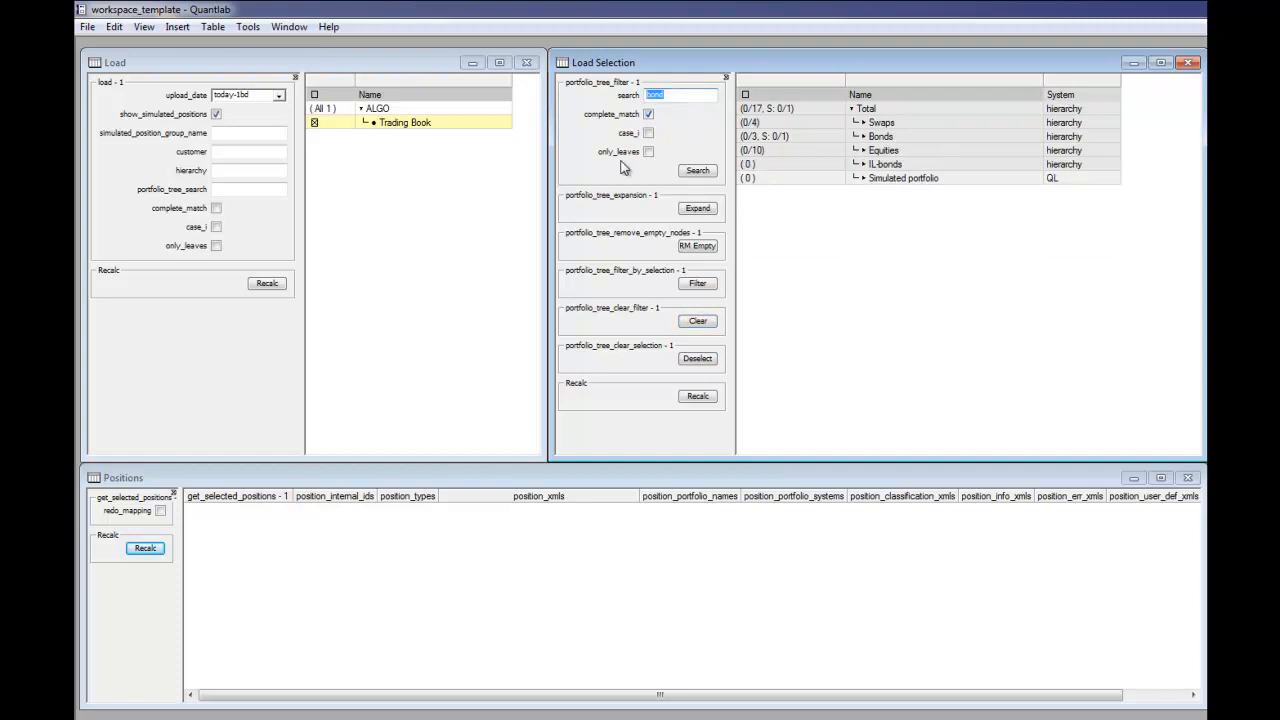
pyautogui.write('OPEC')
pyautogui.click(695, 171)
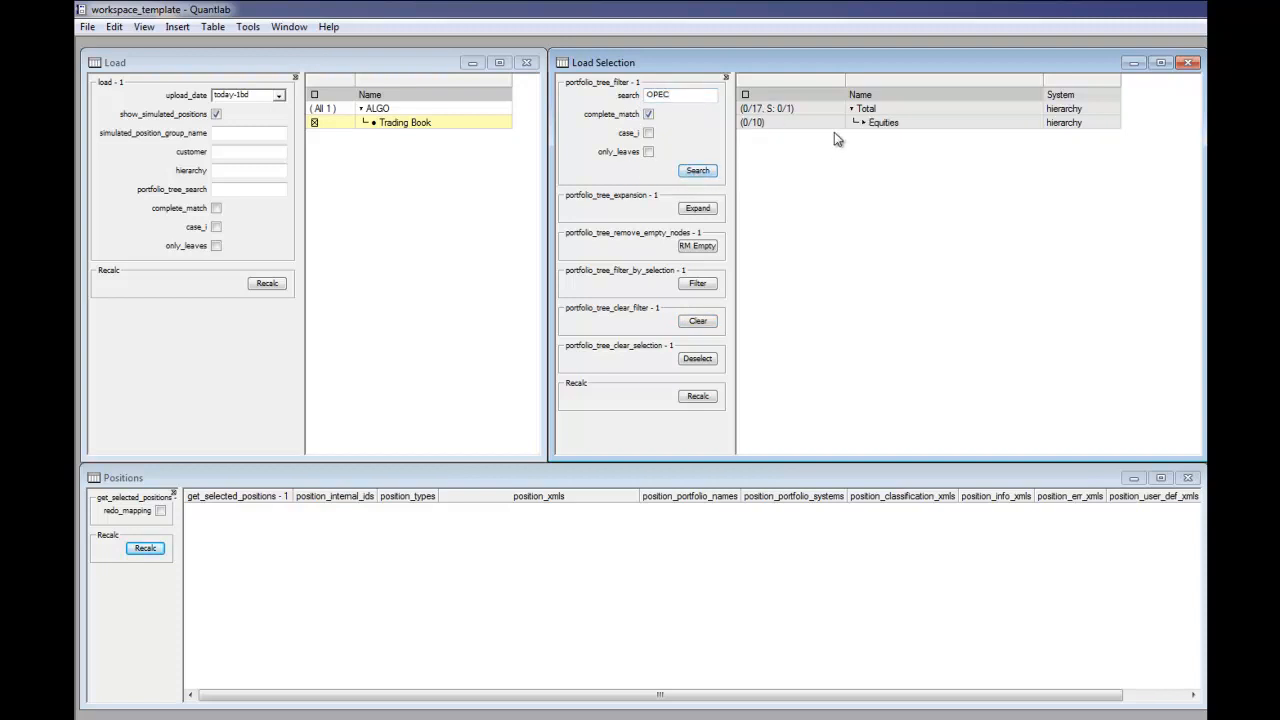
pyautogui.click(708, 208)
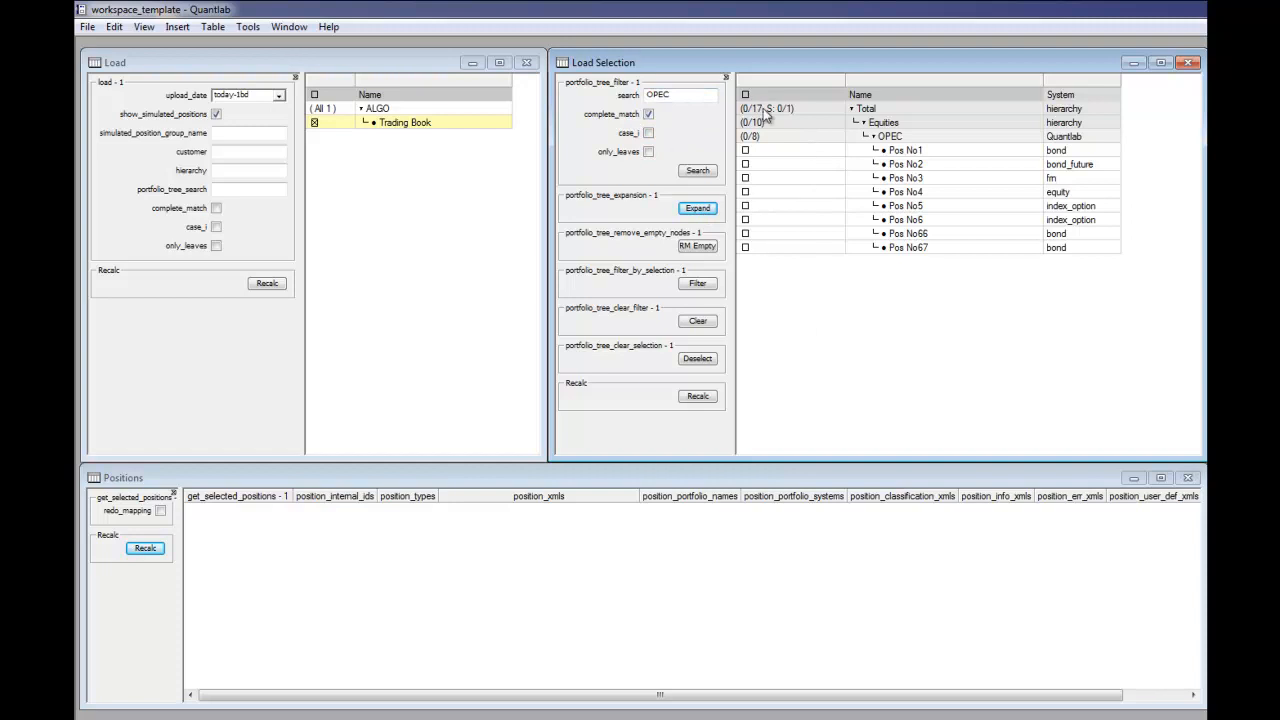
pyautogui.click(766, 135)
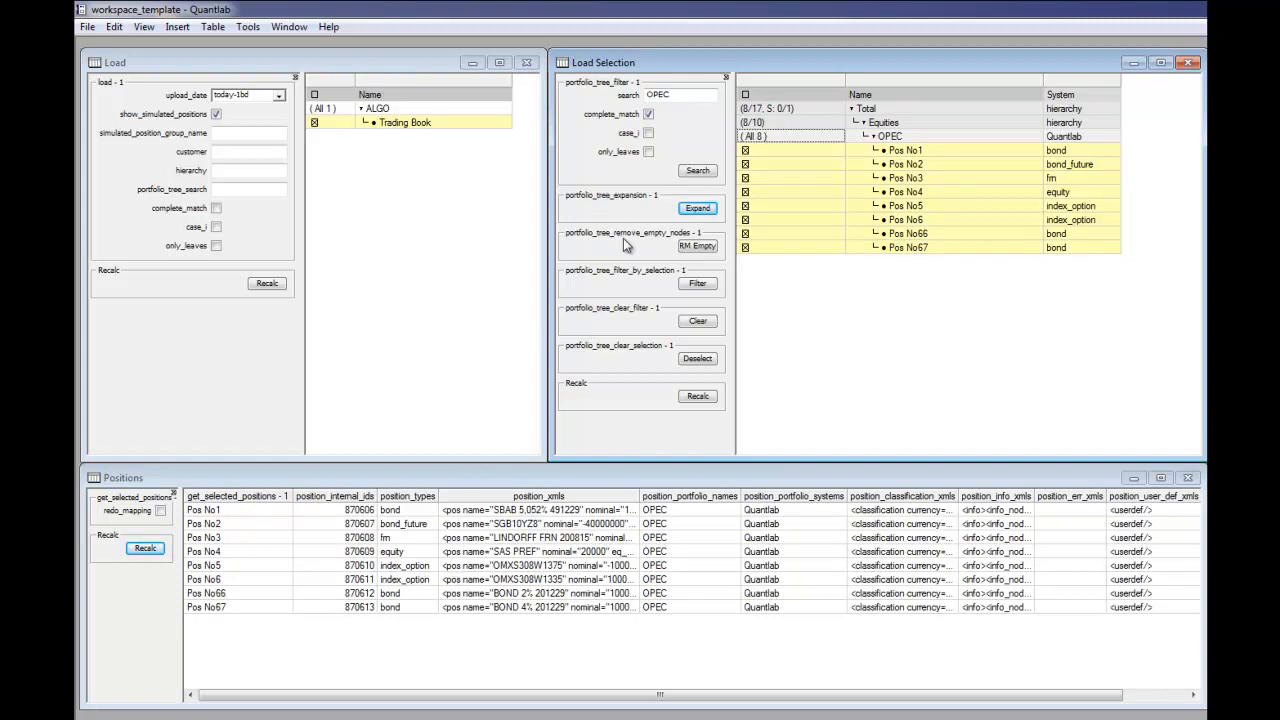
# Step: Empty the search text, turn off complete_match and show the fully expanded portfolio tree
pyautogui.click(697, 245)
pyautogui.doubleClick(676, 97)
pyautogui.press('BackSpace')
pyautogui.click(694, 172)
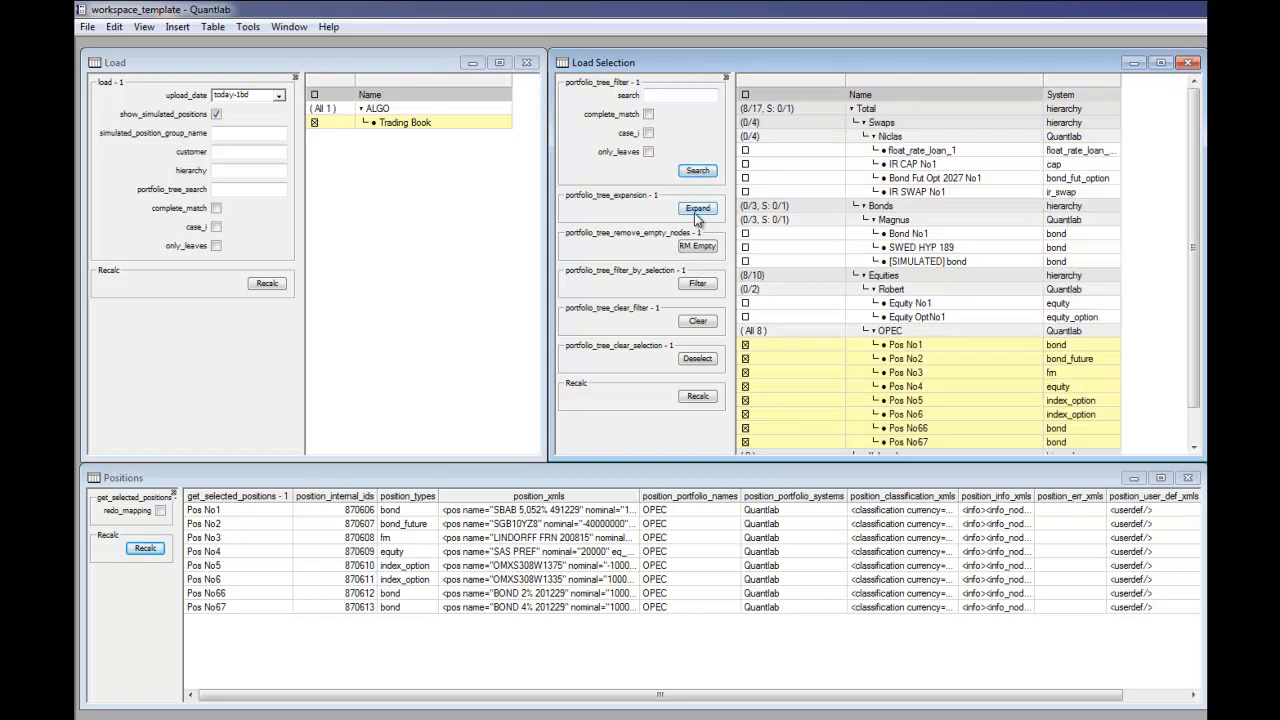
# Step: Remove the empty nodes from the portfolio tree, then restore the full tree with an empty search
pyautogui.click(695, 246)
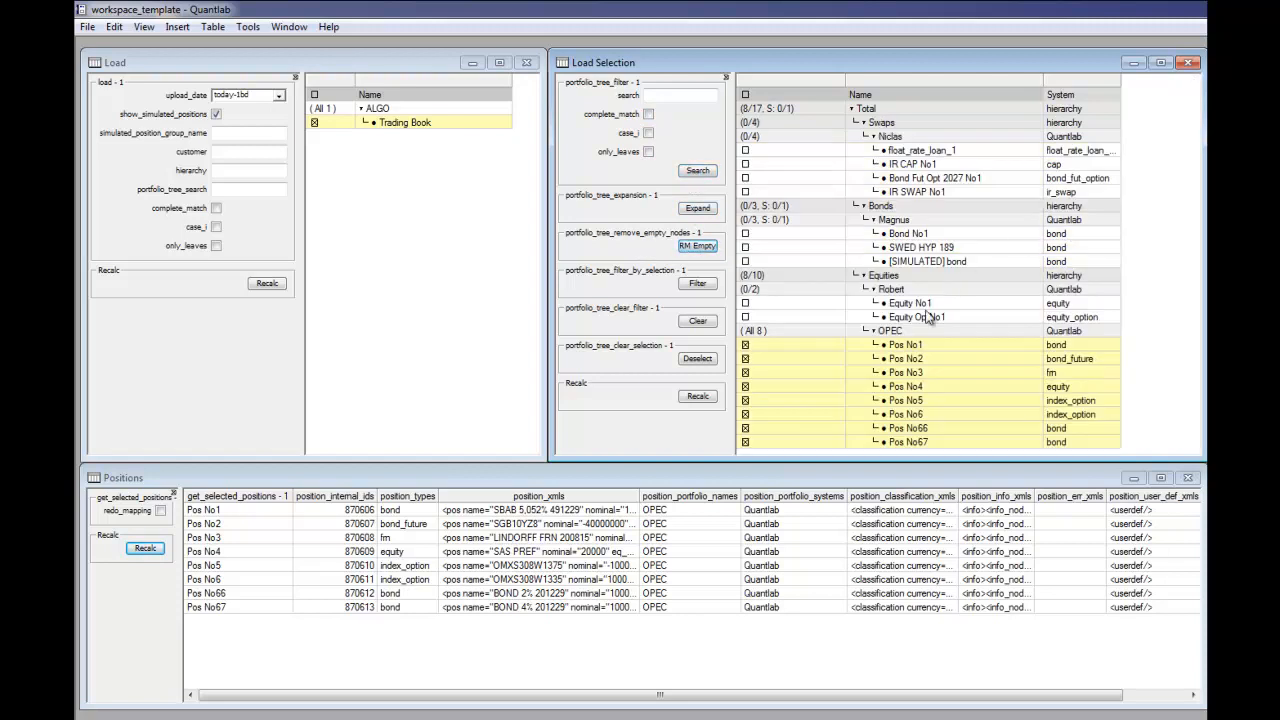
pyautogui.click(697, 172)
pyautogui.moveTo(1198, 299); pyautogui.dragTo(1178, 245)
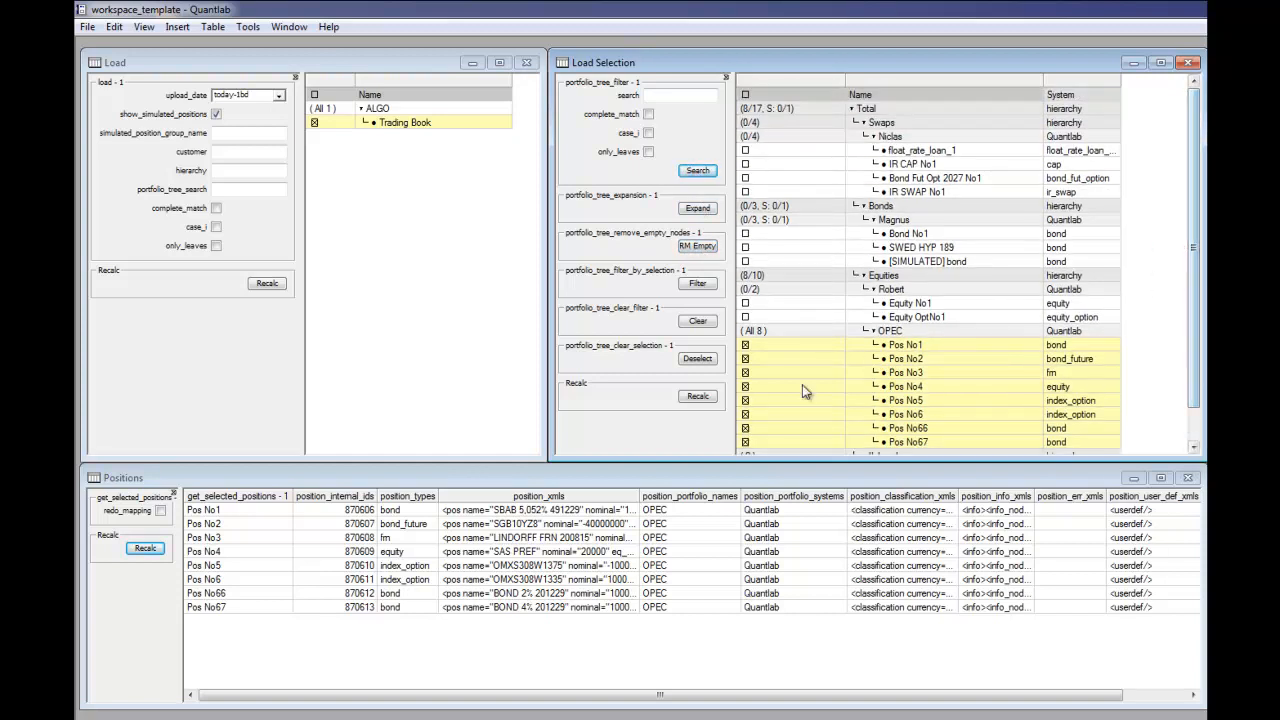
# Step: Clear the OPEC position selection and reset the portfolio tree filter
pyautogui.click(697, 359)
pyautogui.click(698, 322)
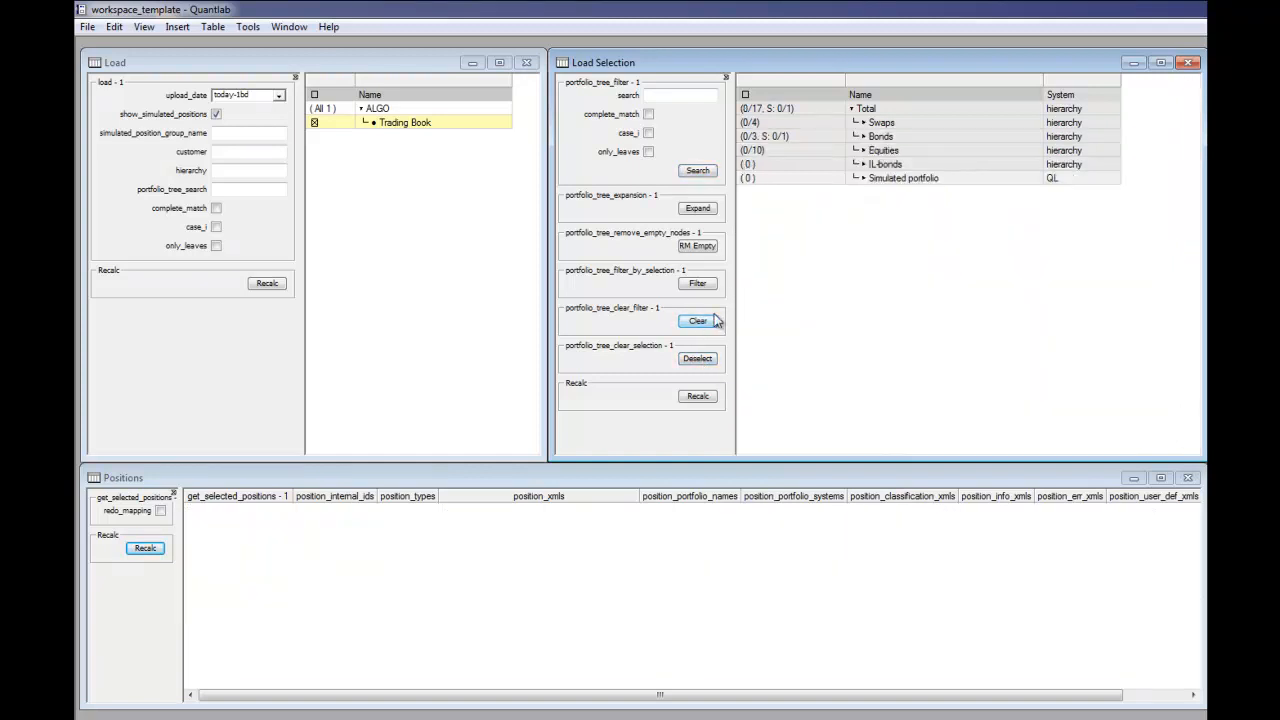
# Step: Search the tree for the Bonds sub-portfolio's name followed by ":bond", expand the result and highlight the positions' system types
pyautogui.click(687, 98)
pyautogui.click(697, 207)
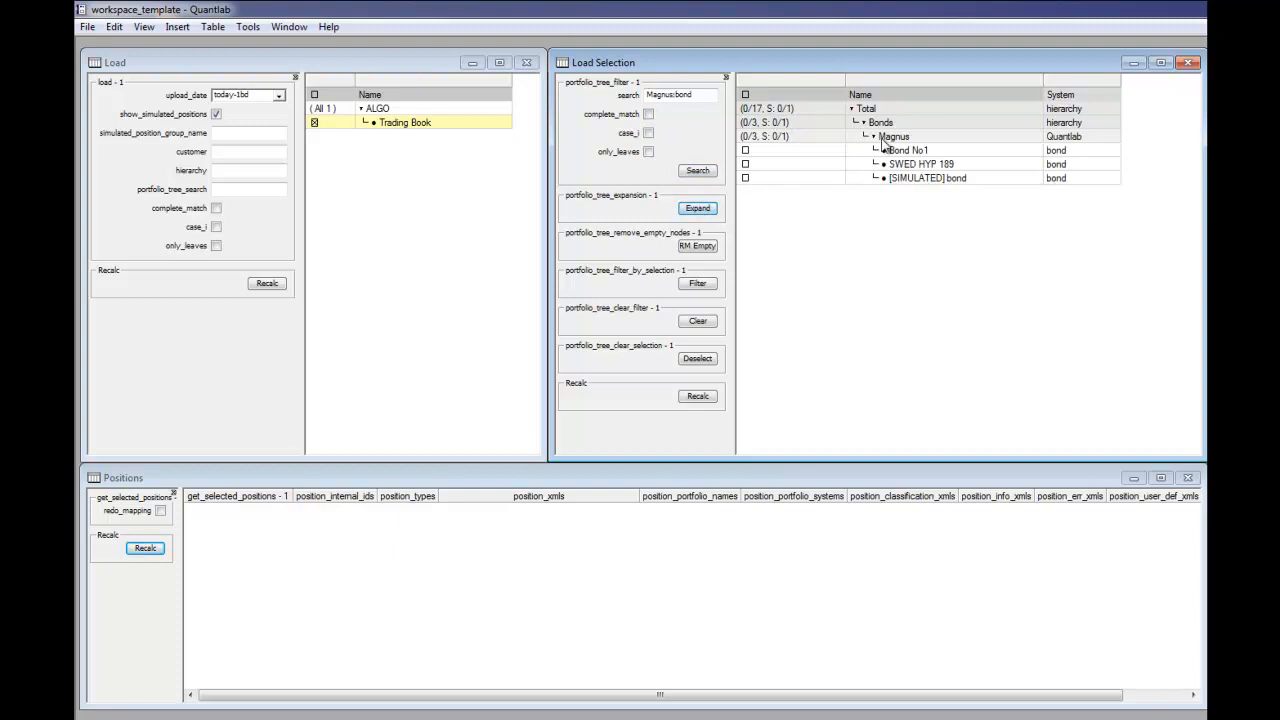
pyautogui.click(872, 138)
pyautogui.moveTo(1052, 152); pyautogui.dragTo(1058, 188)
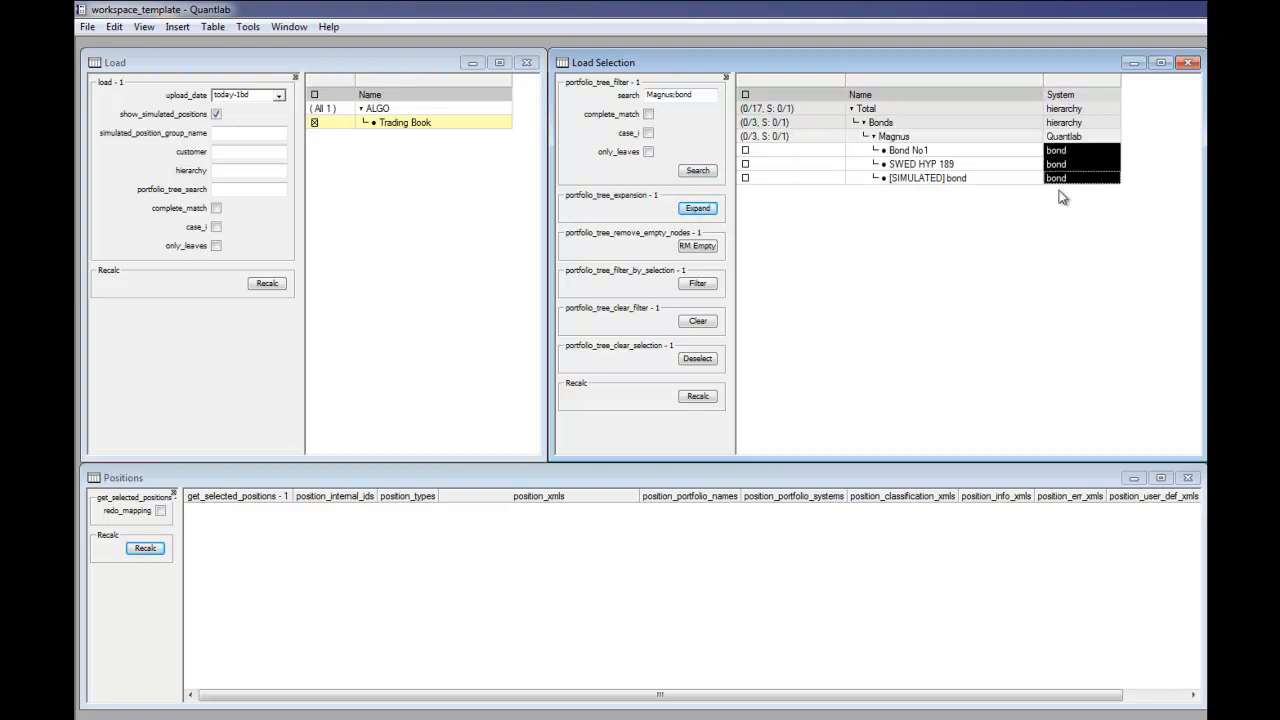
# Step: Clear the tree filter, delete the search text and recalculate the load selection
pyautogui.click(652, 94)
pyautogui.click(692, 320)
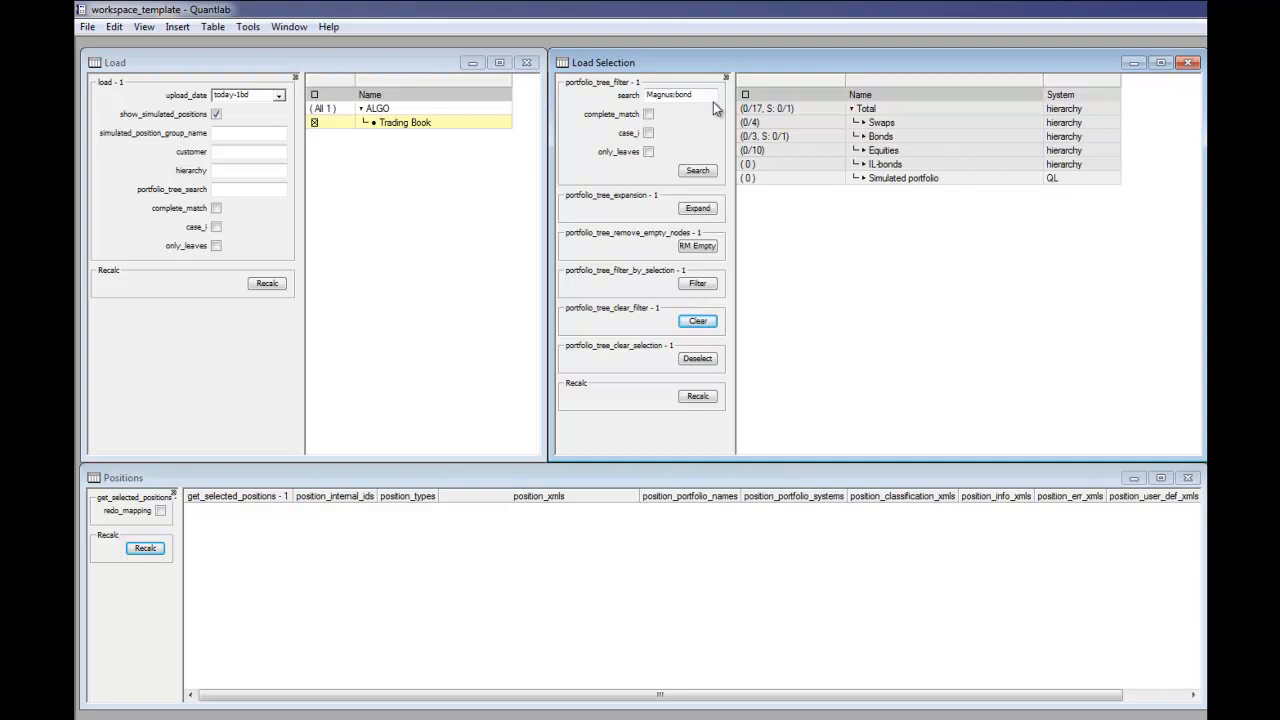
pyautogui.moveTo(672, 100); pyautogui.dragTo(622, 114)
pyautogui.press('BackSpace')
pyautogui.click(697, 396)
# Step: Set the load's customer to ALGO, hierarchy to Trading Book and portfolio tree search to OPEC, and recalculate the load
pyautogui.click(134, 165)
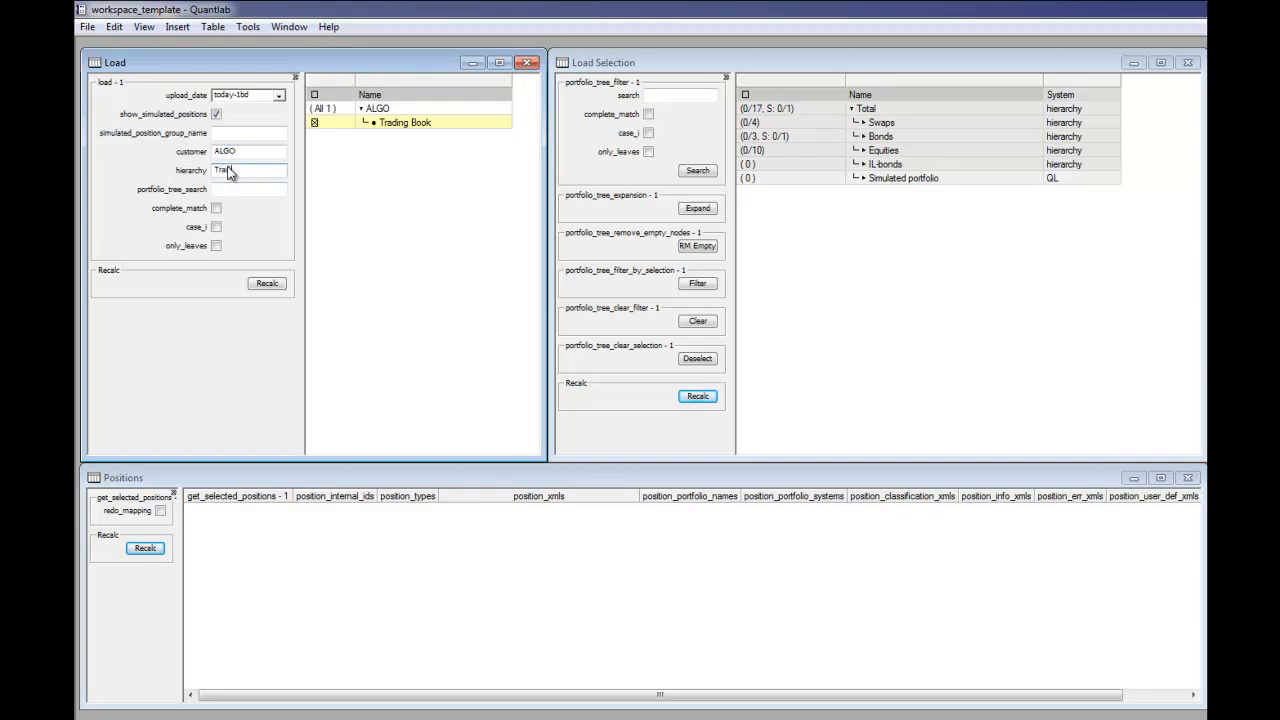
pyautogui.write('k')
pyautogui.press('Tab')
pyautogui.click(251, 172)
pyautogui.click(267, 284)
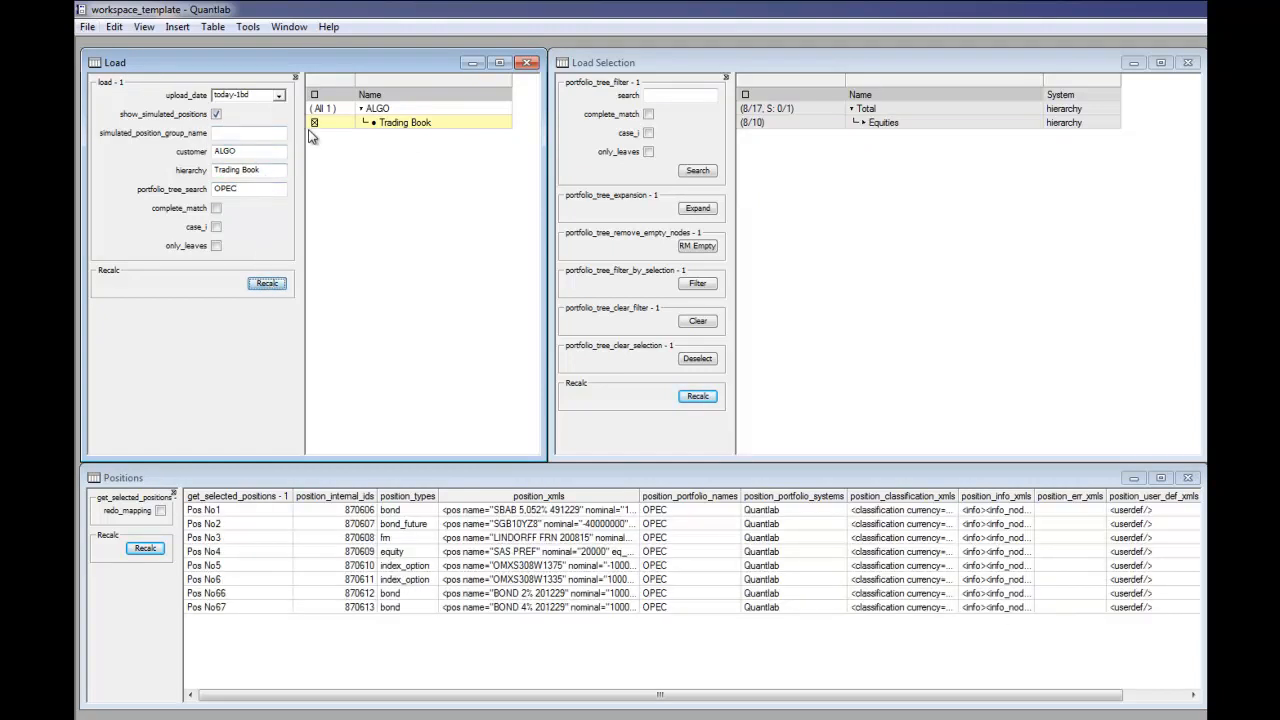
# Step: Toggle the Trading Book selection off and on, recalculate the load and expand the portfolio tree to the OPEC positions
pyautogui.click(315, 123)
pyautogui.click(315, 123)
pyautogui.click(267, 284)
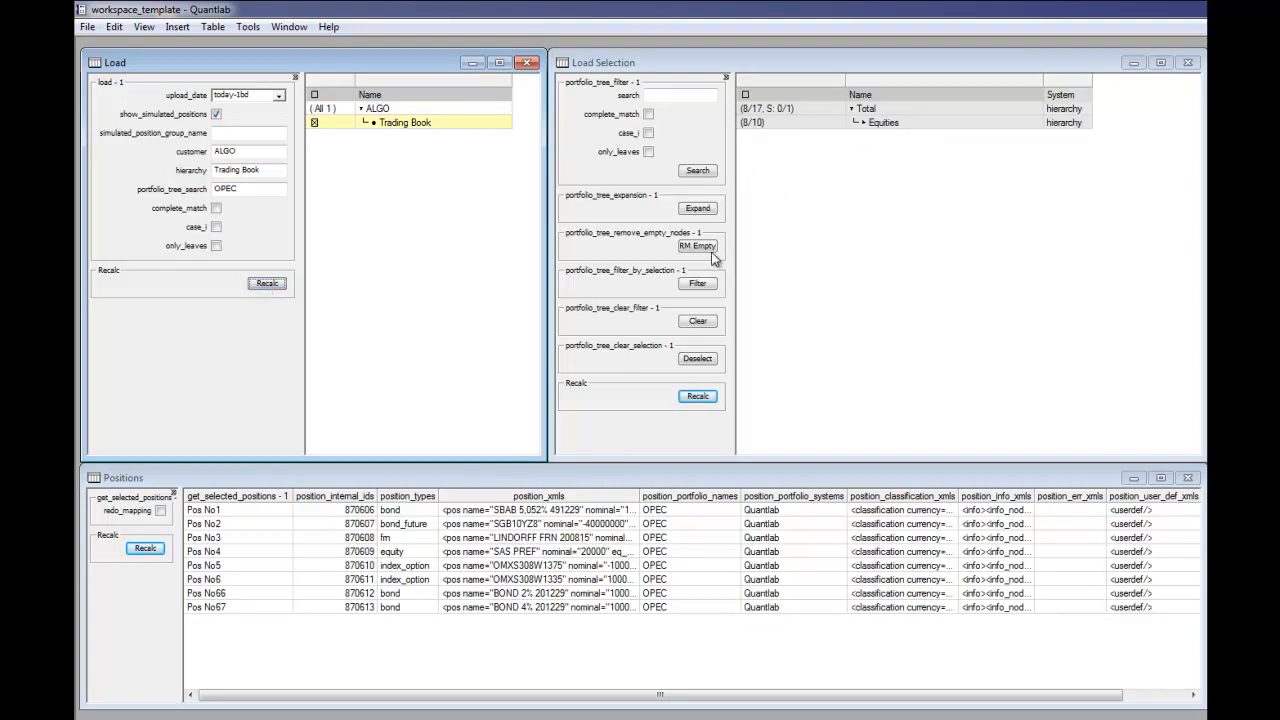
pyautogui.click(698, 209)
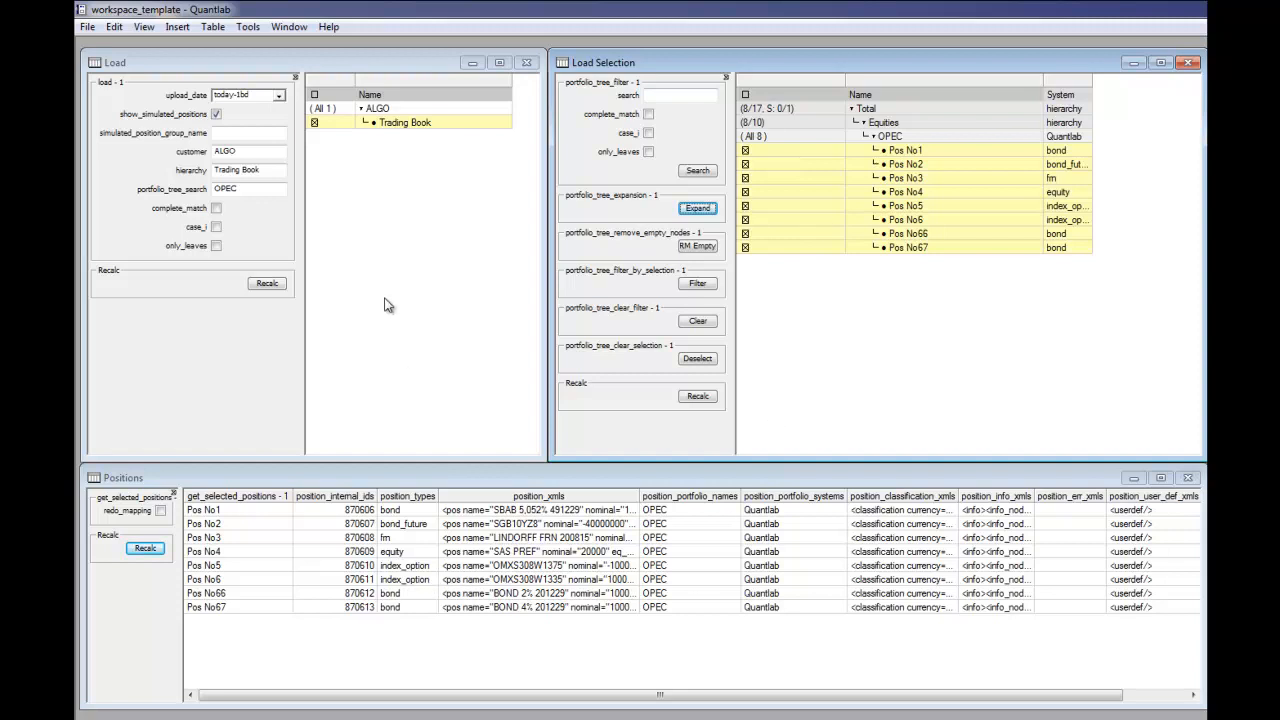
pyautogui.click(248, 355)
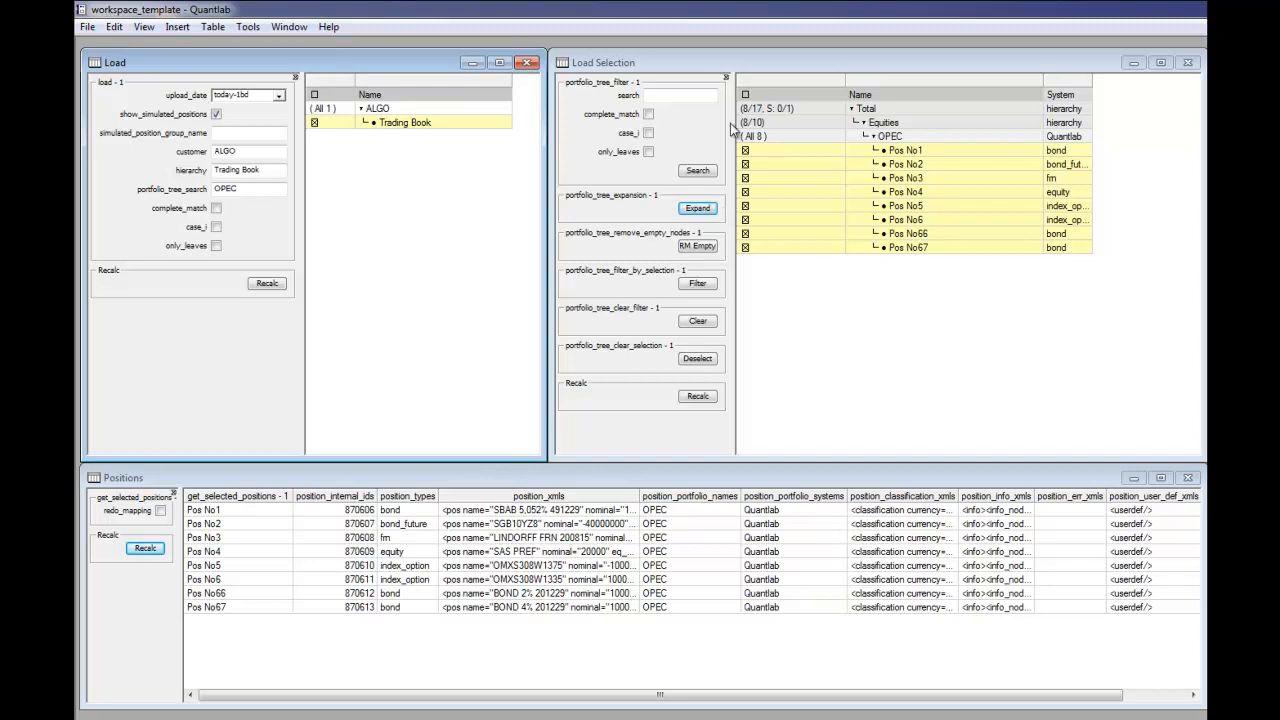
# Step: Deselect positions Pos No3, Pos No4 and Pos No6 under OPEC in the load selection tree
pyautogui.click(800, 181)
pyautogui.click(795, 192)
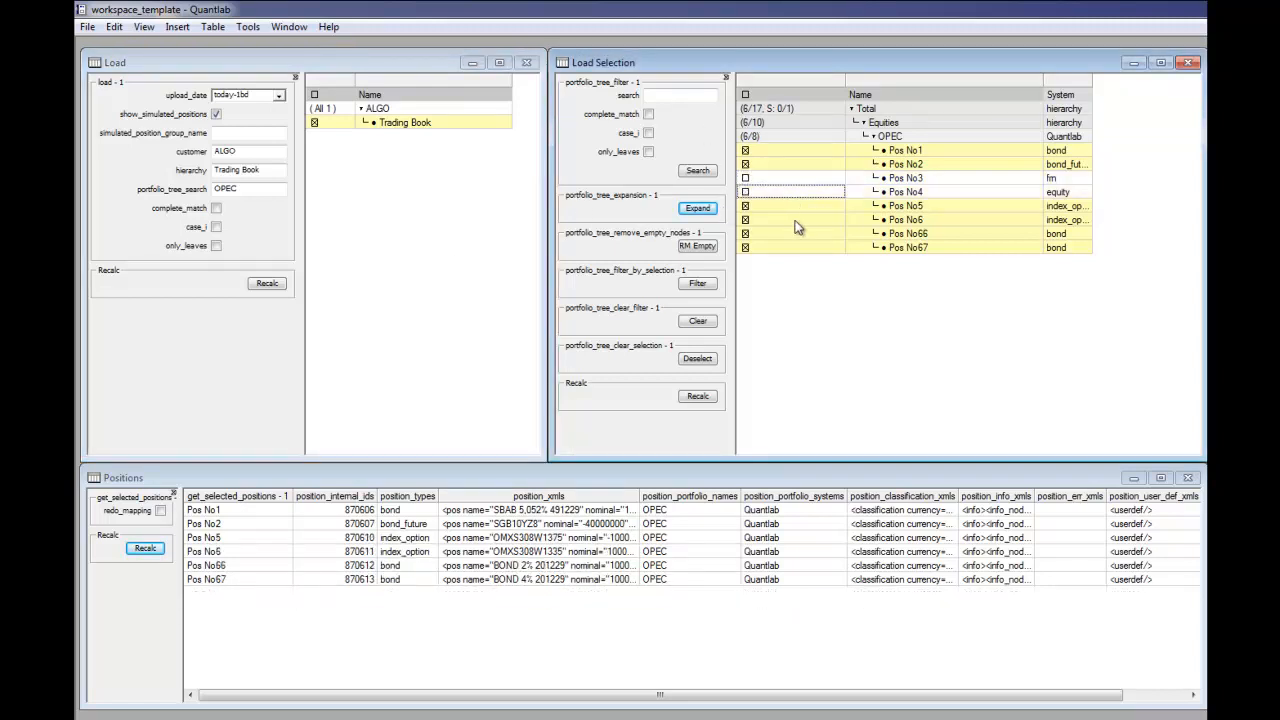
pyautogui.click(794, 220)
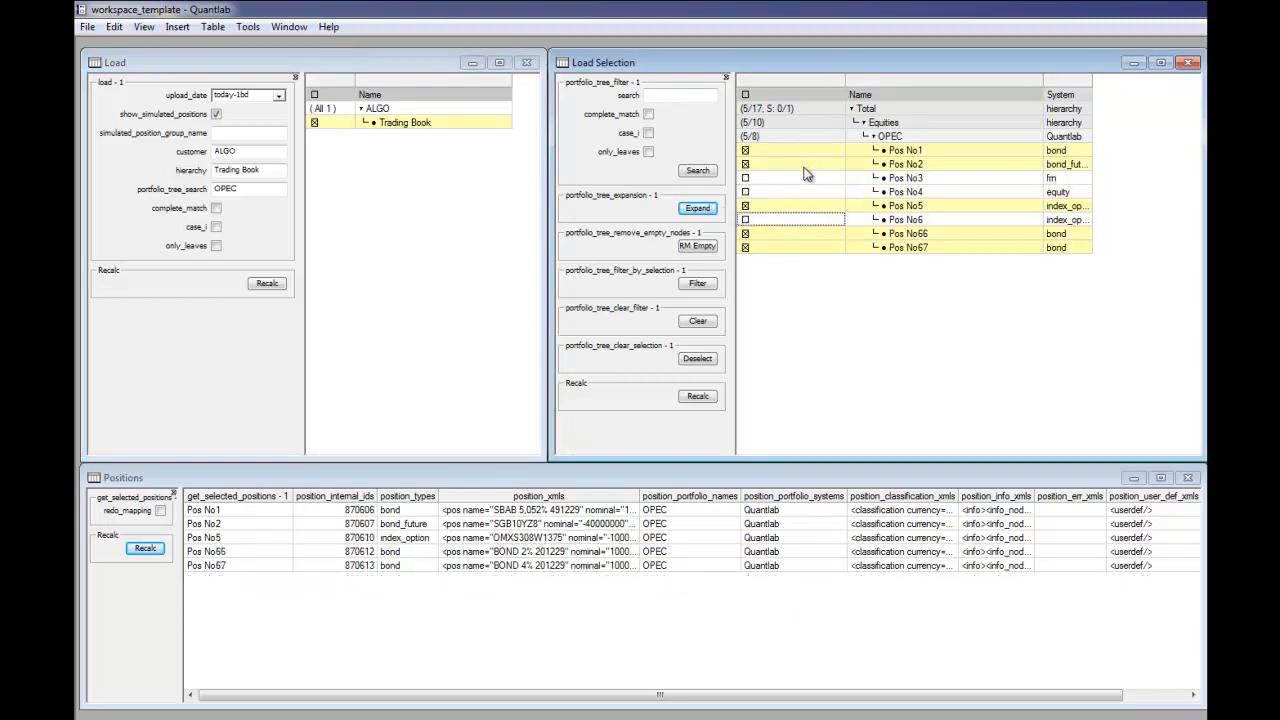